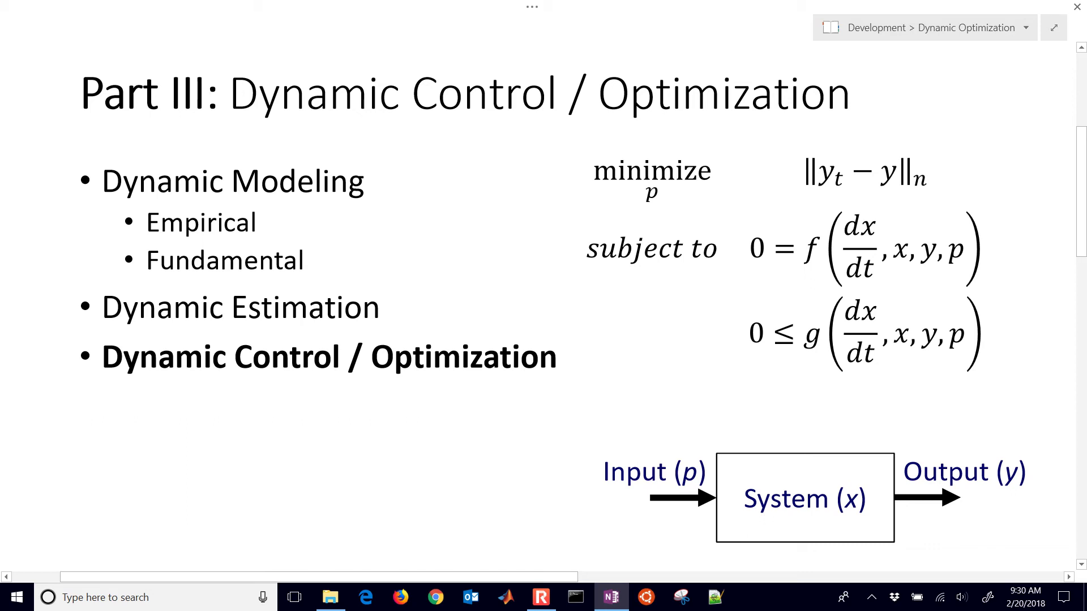
Step: Draw a red ink ellipse around the two transistor heat sinks on the TCLab board photo
scroll(543, 292, "right", 10)
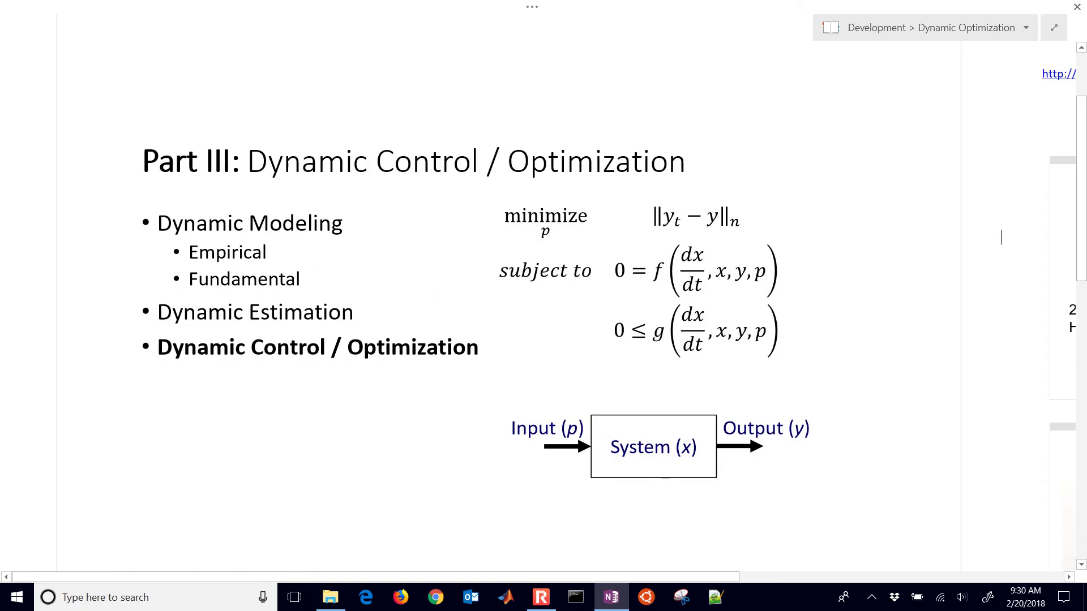
scroll(544, 293, "right", 2)
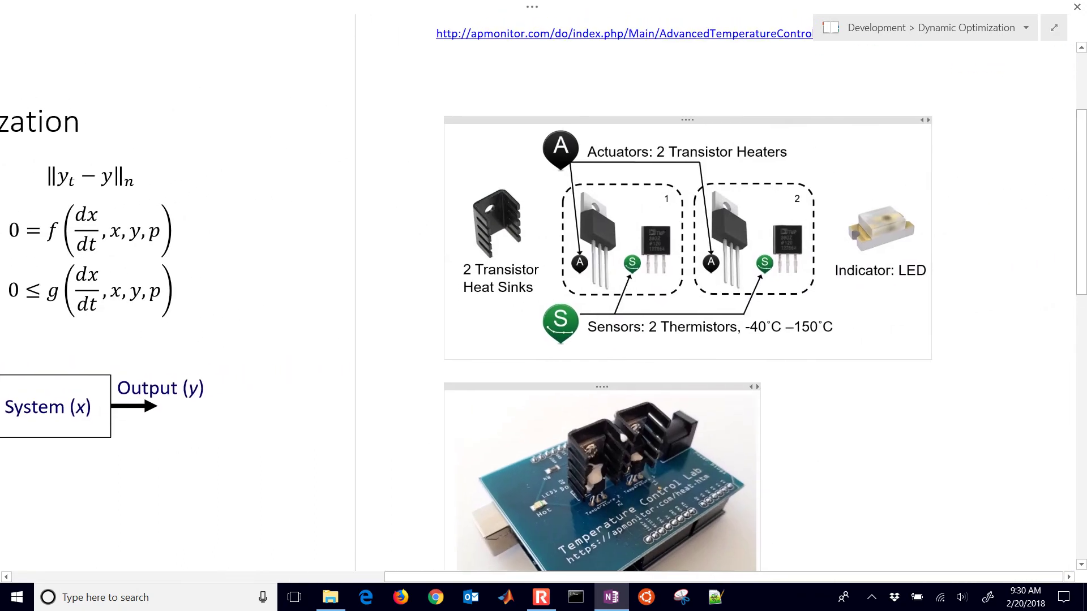
scroll(544, 292, "down", 4)
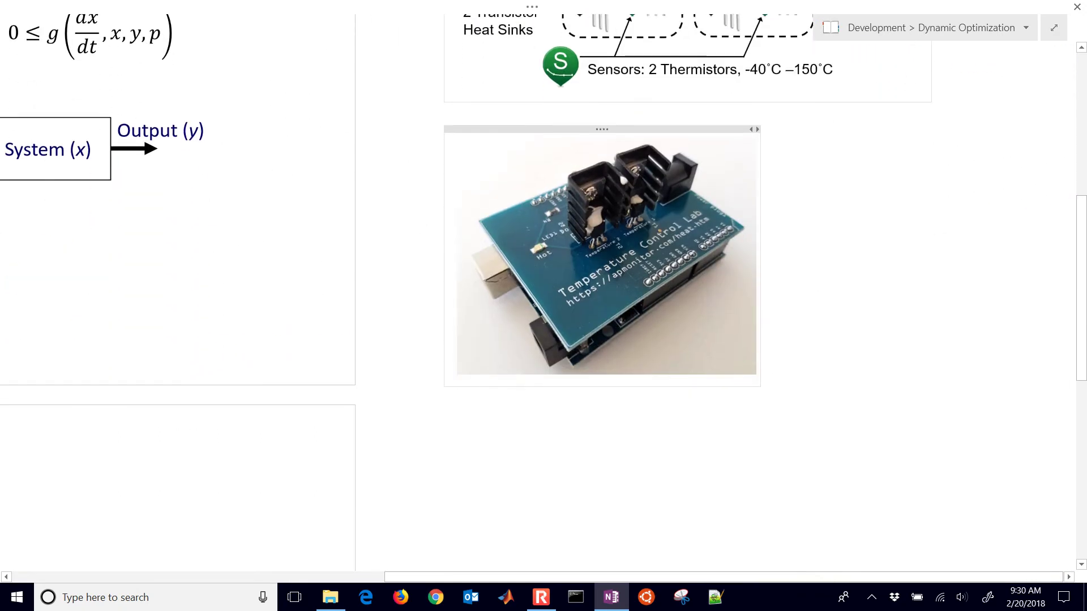
mouse_move(677, 145)
left_mouse_down()
mouse_move(643, 138)
mouse_move(589, 256)
mouse_move(674, 137)
left_mouse_up()
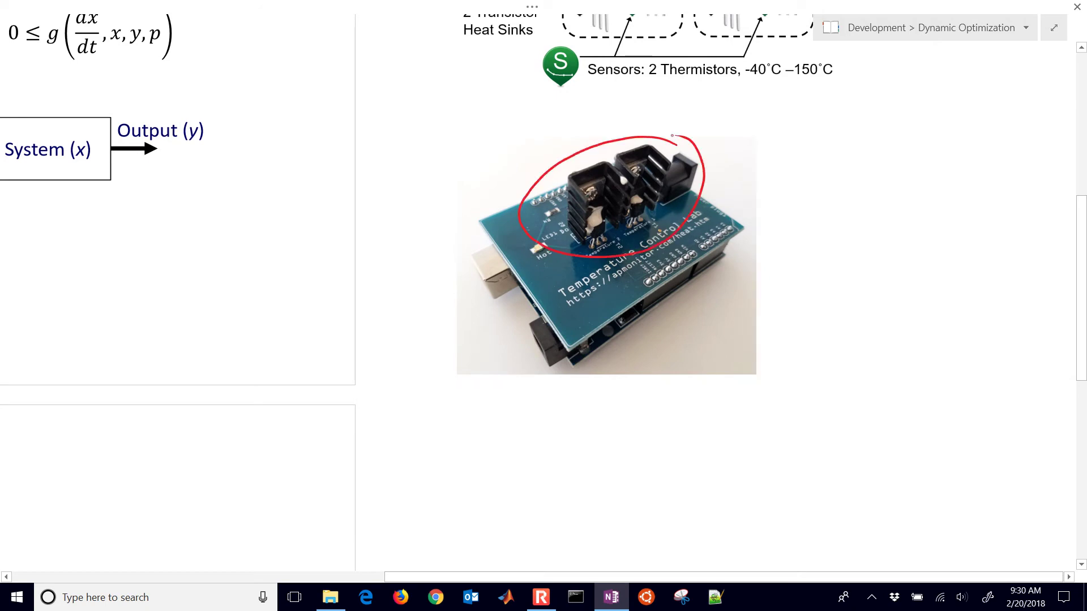
scroll(544, 293, "up", 5)
Step: Draw red arrows to the two heaters and label them Q2 and Q1
scroll(543, 292, "up", 3, "ctrl")
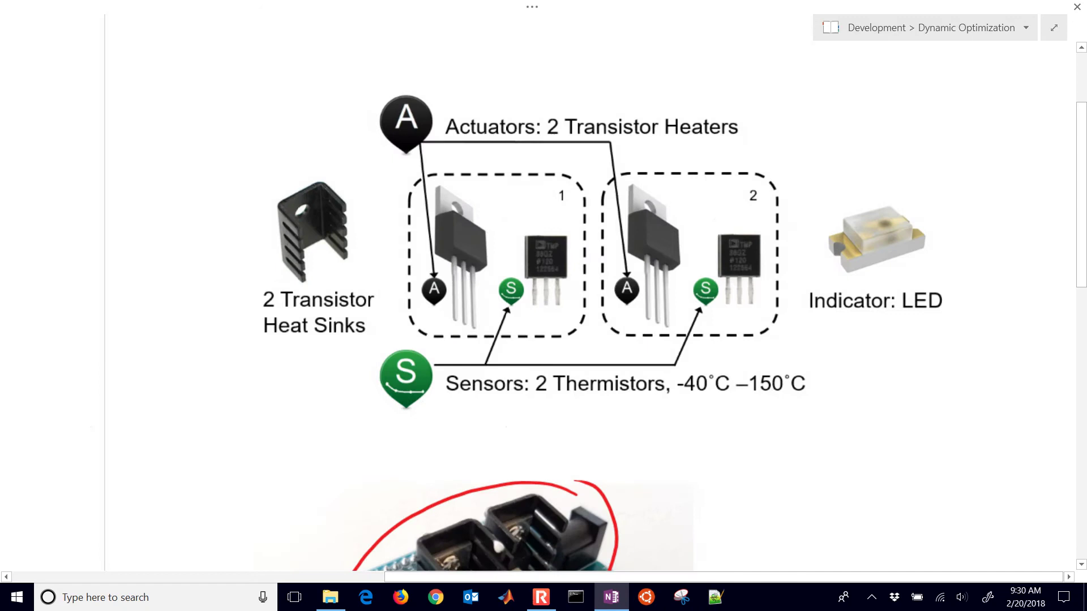
scroll(543, 292, "up", 2, "ctrl")
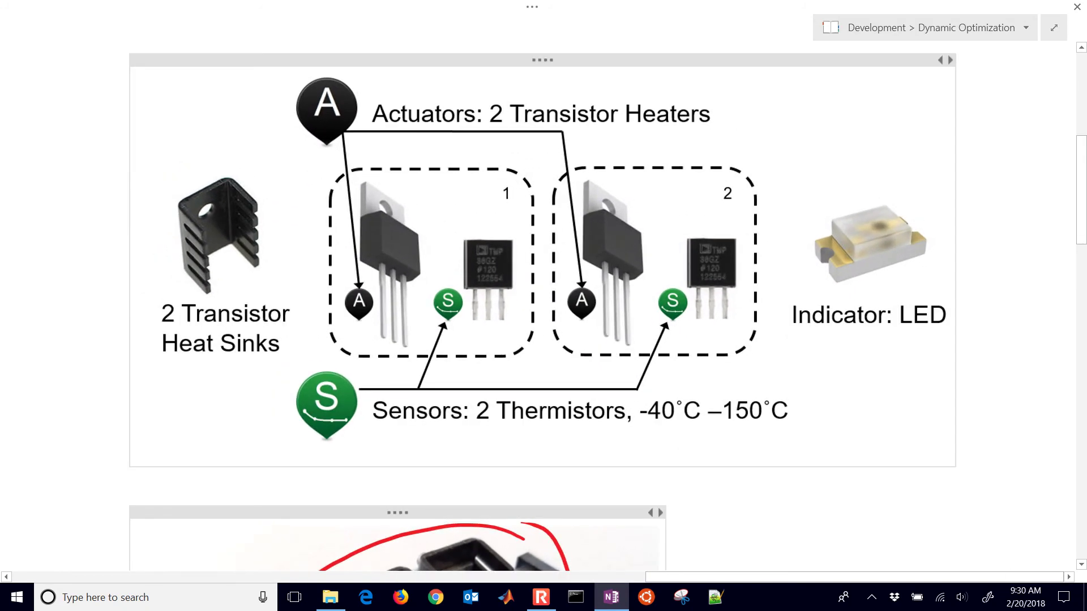
mouse_move(775, 134)
left_mouse_down()
mouse_move(722, 141)
mouse_move(635, 207)
left_mouse_up()
left_click_drag(638, 189, 652, 203)
mouse_move(818, 112)
left_mouse_down()
mouse_move(802, 109)
mouse_move(822, 114)
mouse_move(828, 156)
mouse_move(849, 159)
left_mouse_up()
mouse_move(432, 205)
left_mouse_down()
mouse_move(500, 148)
mouse_move(530, 143)
left_mouse_up()
left_click_drag(518, 157, 538, 196)
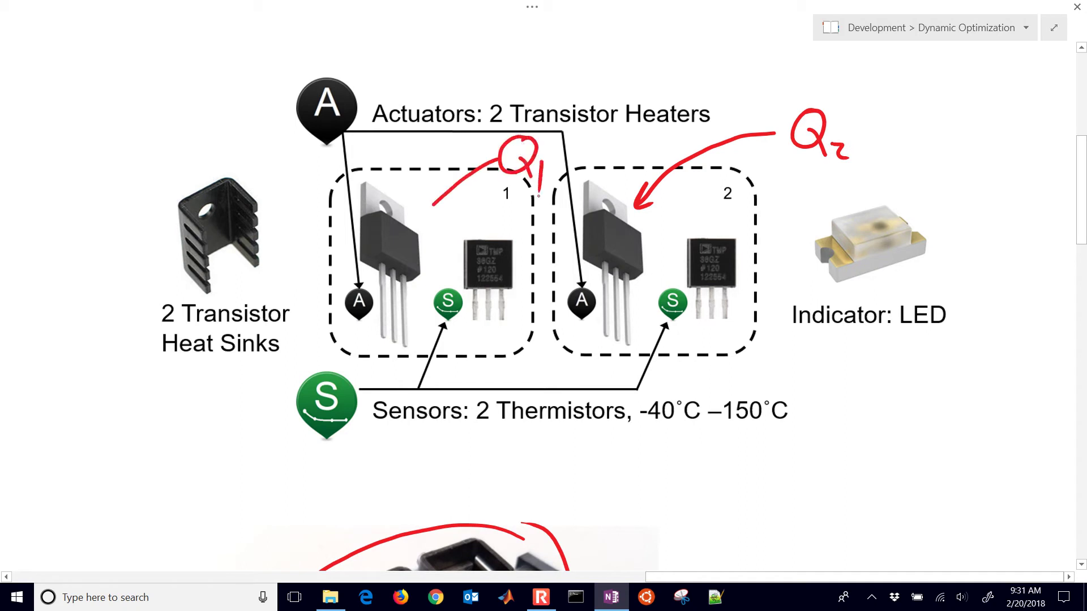
Step: Draw red lines down from both sensors and label them Tc1 and Tc2
left_click_drag(513, 305, 696, 486)
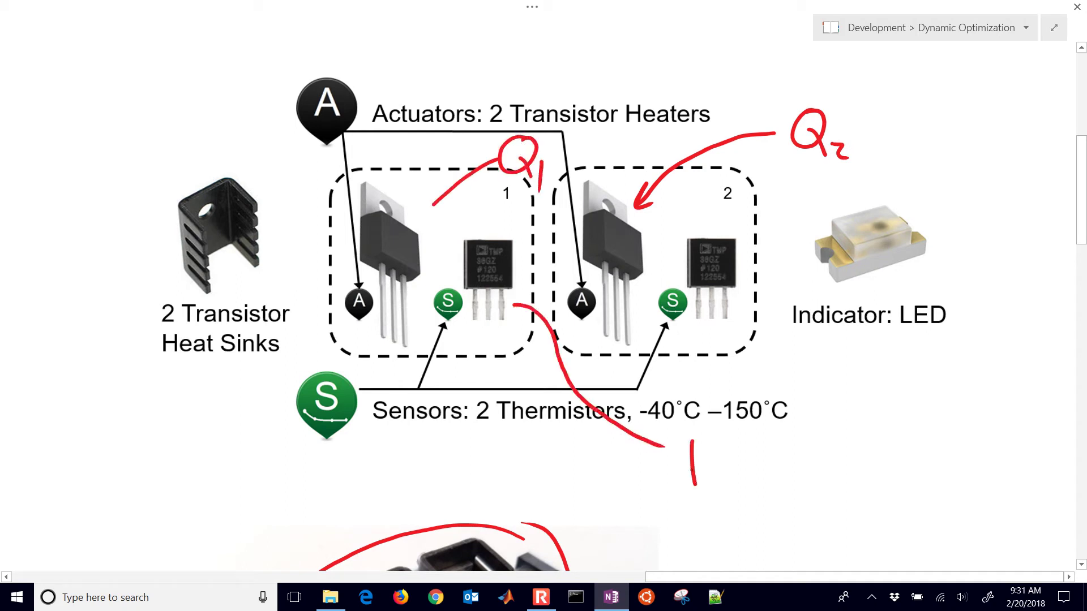
left_click_drag(673, 439, 714, 430)
left_click_drag(727, 475, 736, 483)
left_click_drag(753, 428, 753, 481)
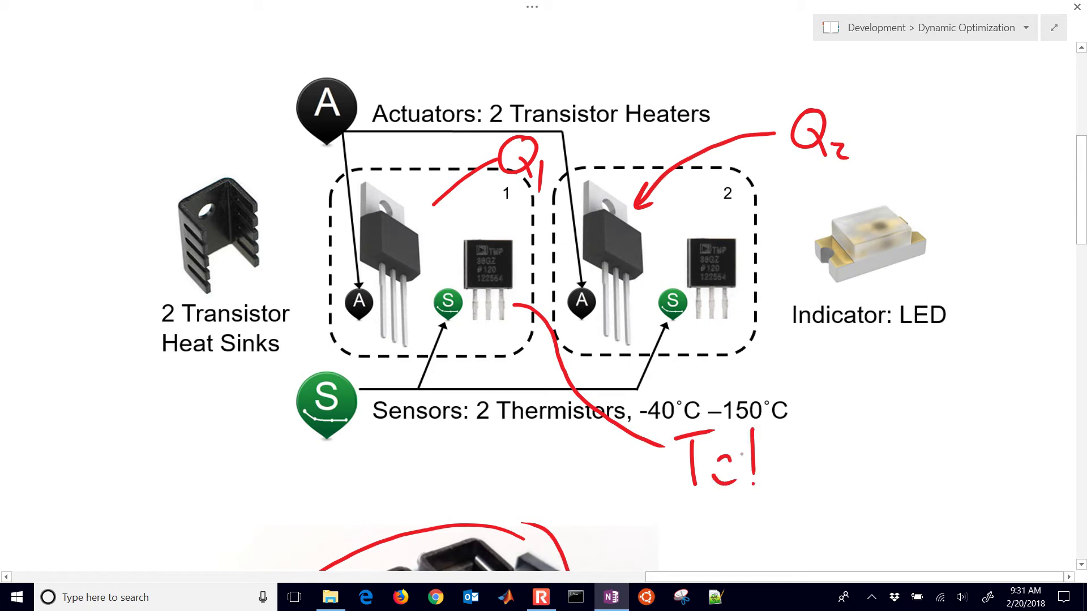
left_click_drag(739, 294, 890, 447)
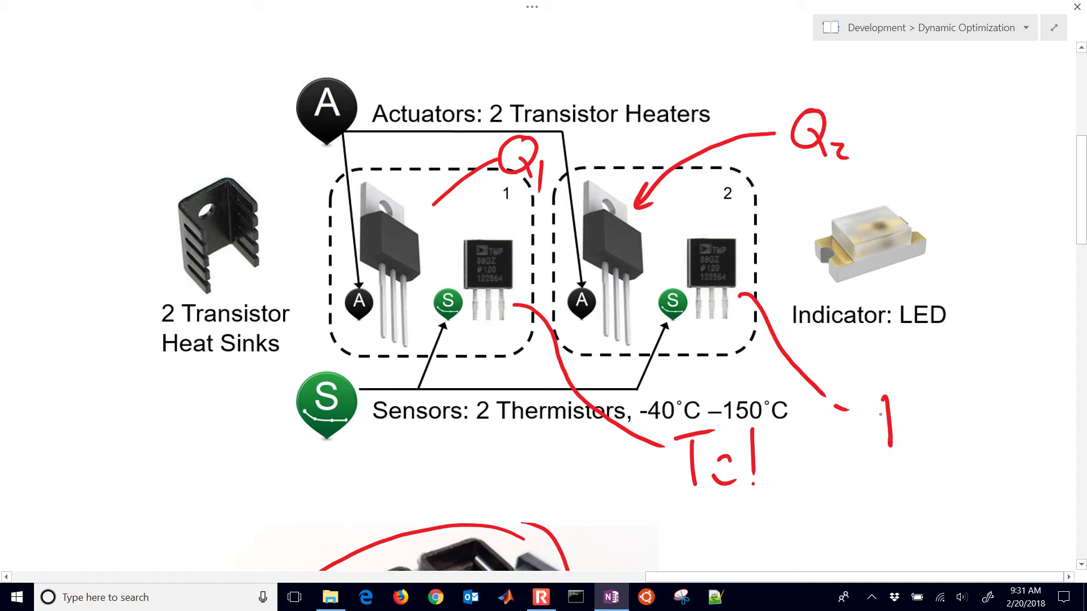
left_click(915, 395)
mouse_move(867, 401)
left_mouse_down()
mouse_move(905, 396)
mouse_move(934, 436)
mouse_move(970, 438)
left_mouse_up()
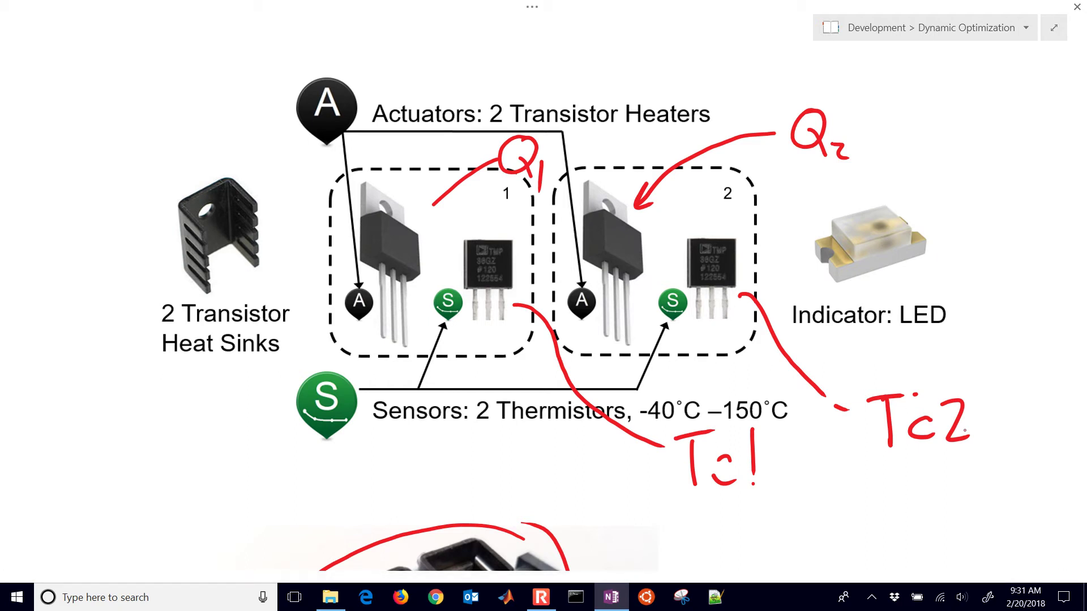
Step: Circle unit 1 and draw a red X across heater and sensor unit 2
mouse_move(539, 218)
left_mouse_down()
mouse_move(435, 171)
mouse_move(309, 282)
mouse_move(487, 349)
mouse_move(557, 227)
left_mouse_up()
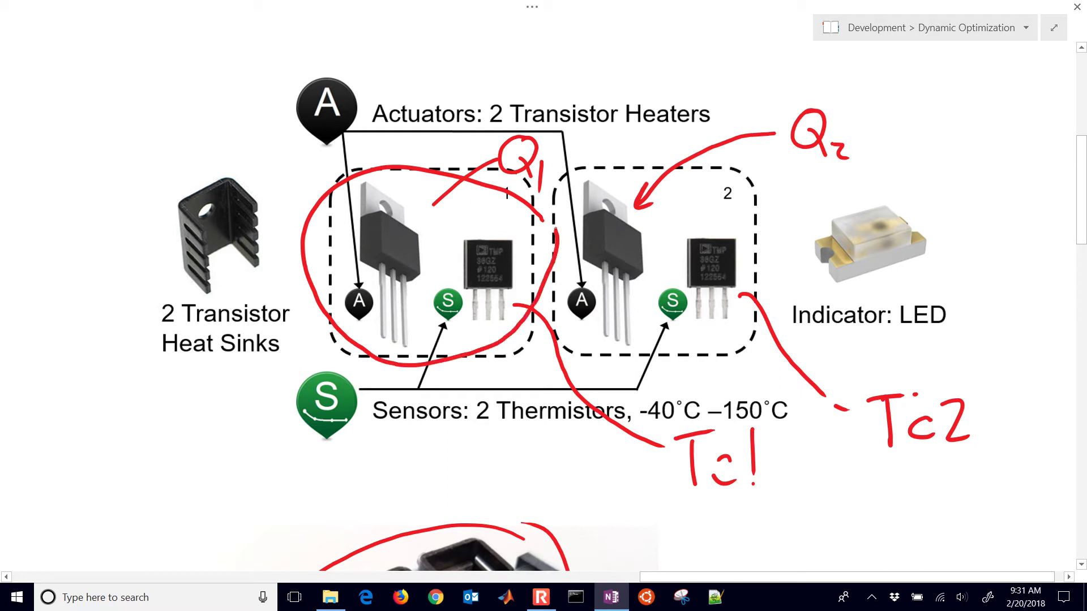
left_click_drag(592, 173, 745, 314)
left_click_drag(588, 312, 746, 189)
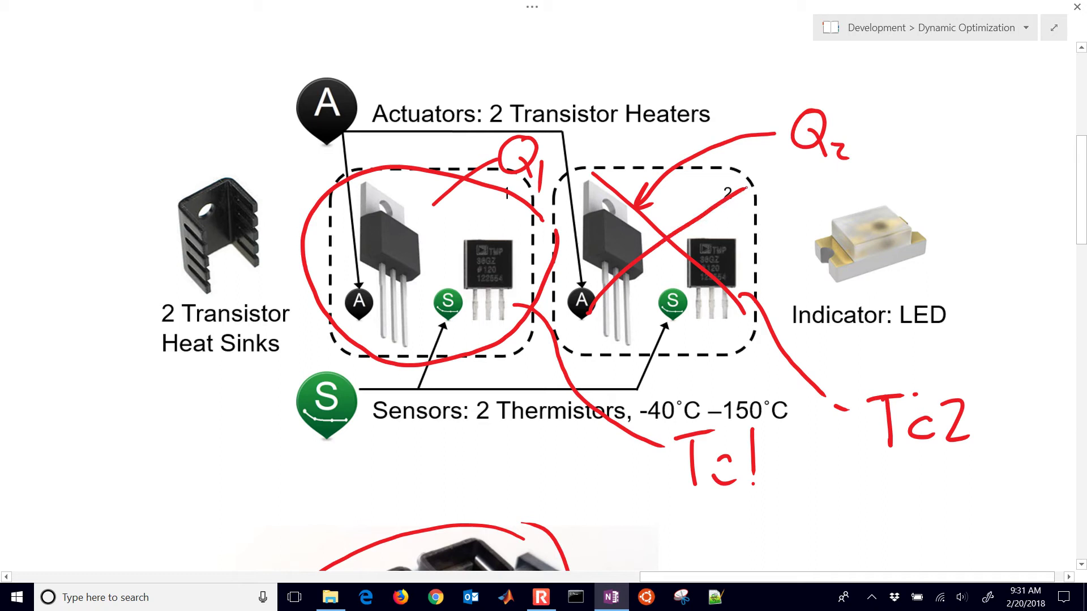
scroll(543, 283, "left", 10)
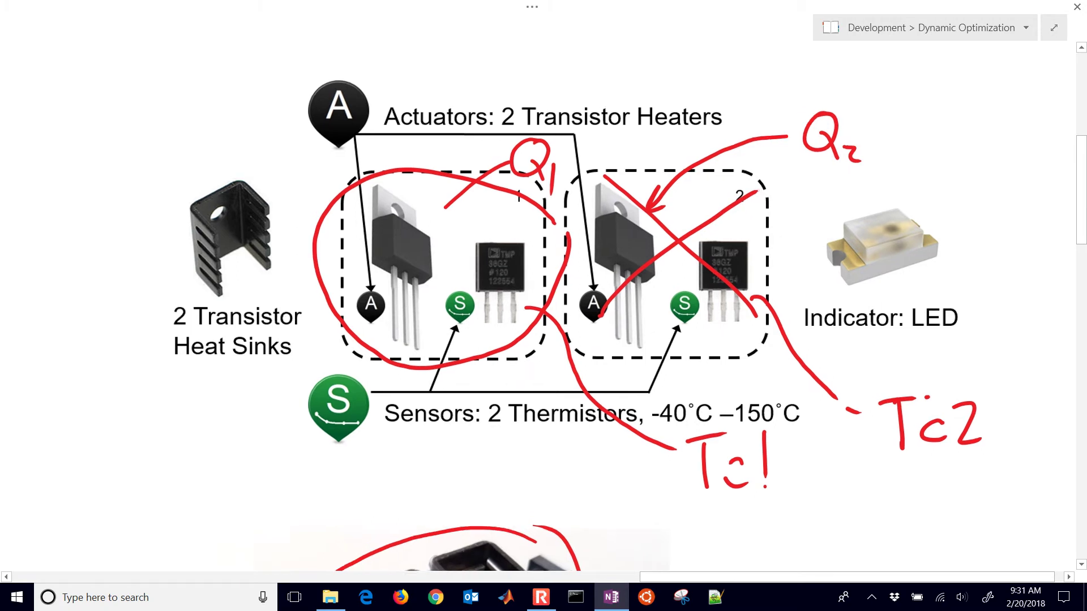
Step: On the Part III slide, circle y_t, the objective term, p and the constraints in red
scroll(544, 283, "left", 10)
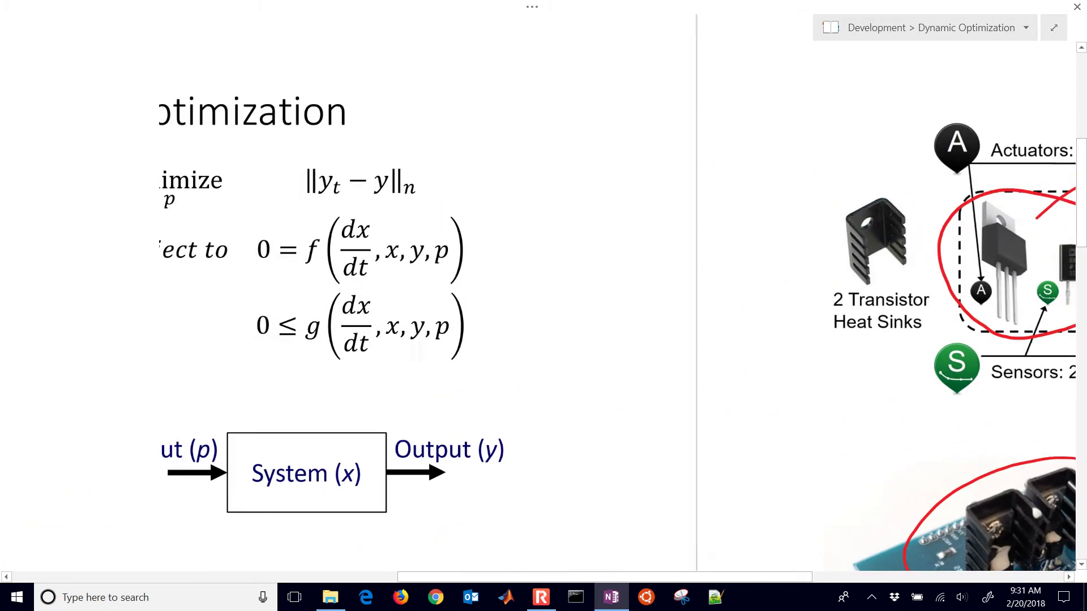
scroll(544, 283, "left", 3)
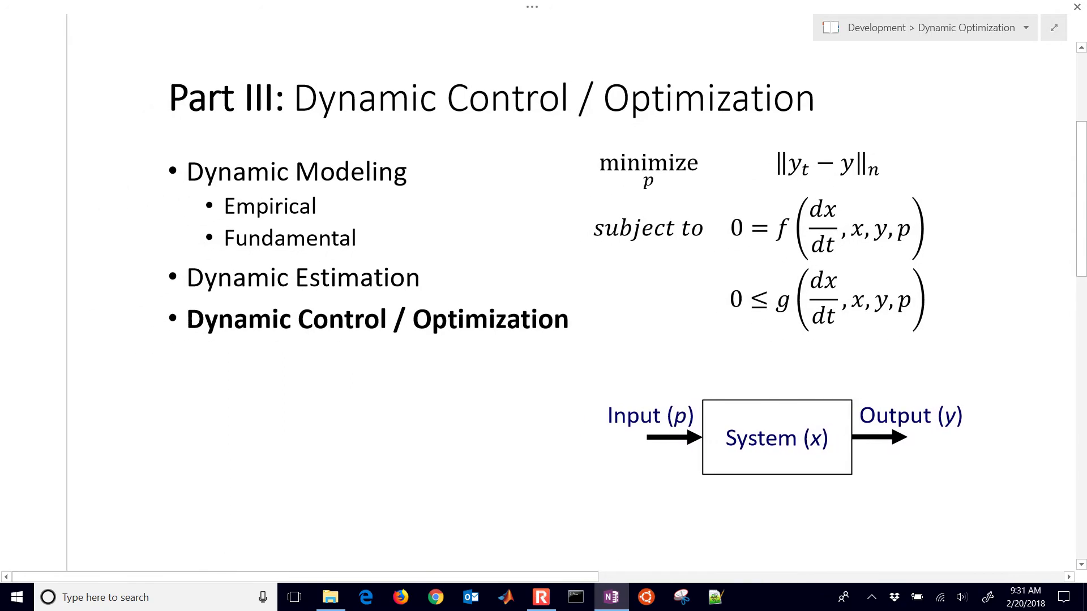
mouse_move(790, 145)
left_mouse_down()
mouse_move(798, 134)
mouse_move(786, 140)
left_mouse_up()
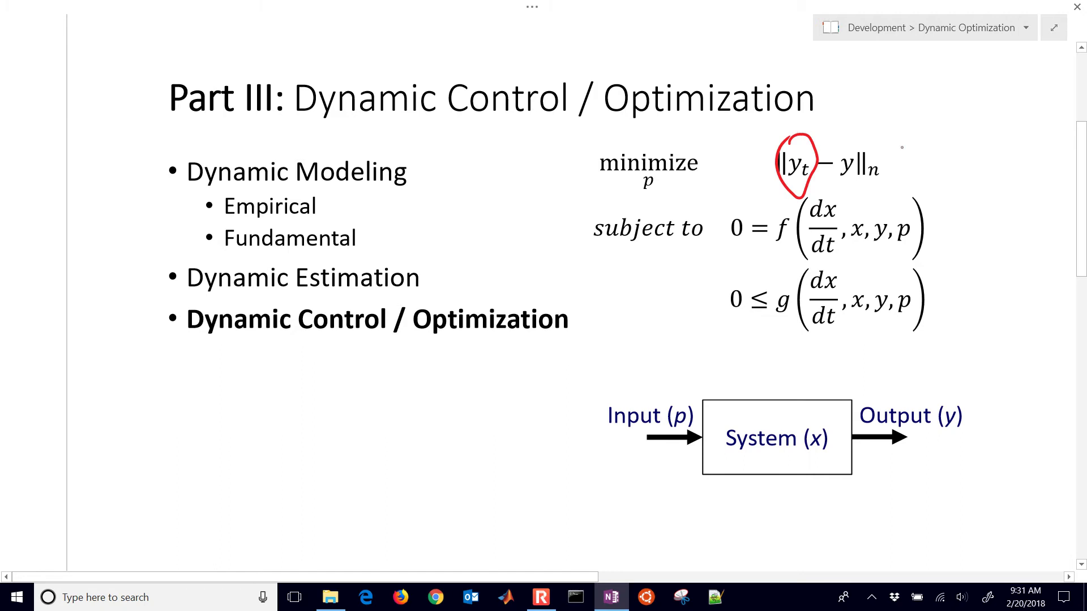
mouse_move(902, 148)
left_mouse_down()
mouse_move(741, 161)
mouse_move(932, 164)
mouse_move(900, 143)
left_mouse_up()
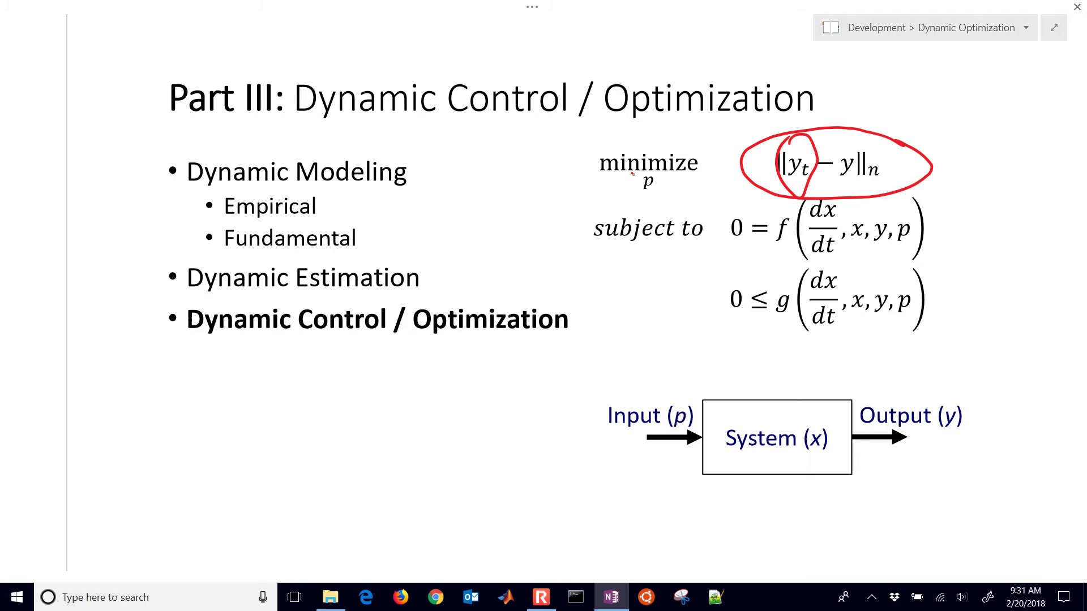
mouse_move(632, 174)
left_mouse_down()
mouse_move(619, 184)
mouse_move(635, 175)
left_mouse_up()
left_click_drag(553, 198, 616, 184)
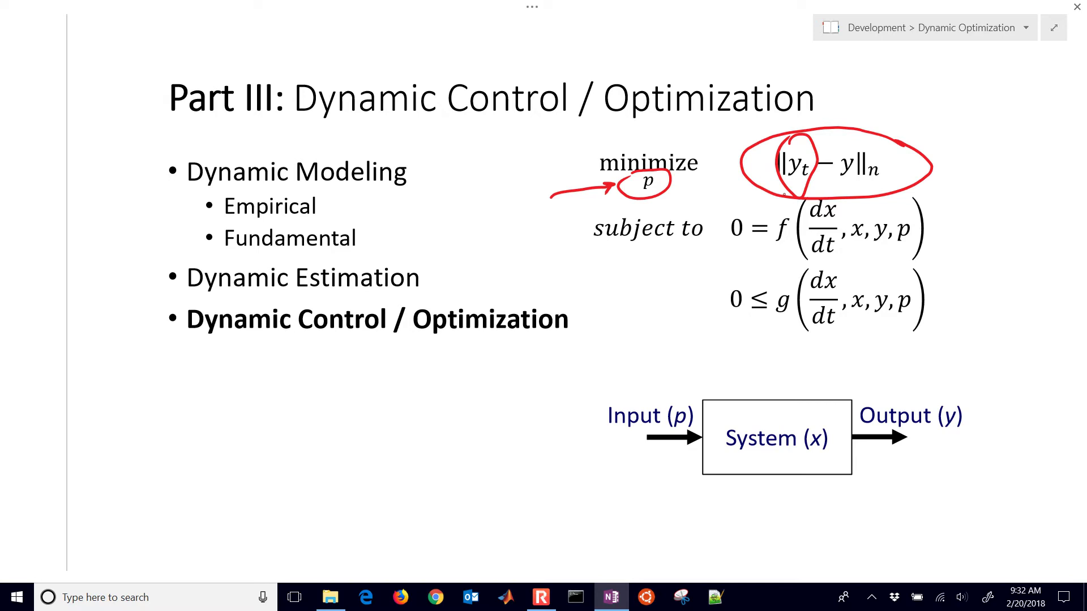
mouse_move(784, 195)
left_mouse_down()
mouse_move(705, 221)
mouse_move(707, 343)
mouse_move(943, 328)
mouse_move(922, 183)
left_mouse_up()
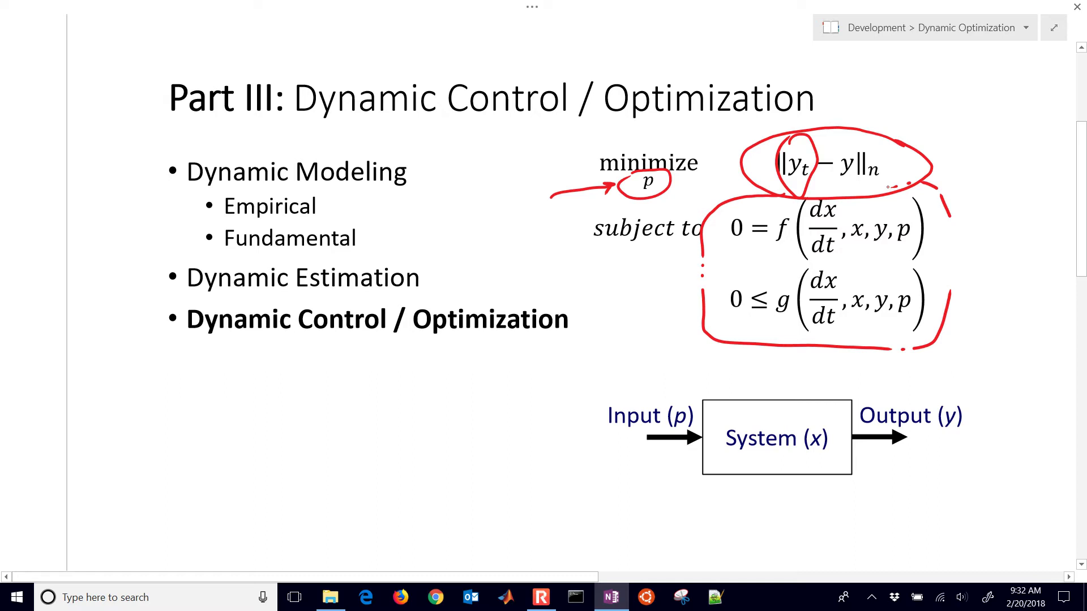
Step: Circle the Dynamic Modeling and Dynamic Estimation bullets and underline Dynamic Control / Optimization
left_click_drag(159, 157, 166, 153)
mouse_move(150, 266)
left_mouse_down()
mouse_move(192, 268)
mouse_move(160, 259)
left_mouse_up()
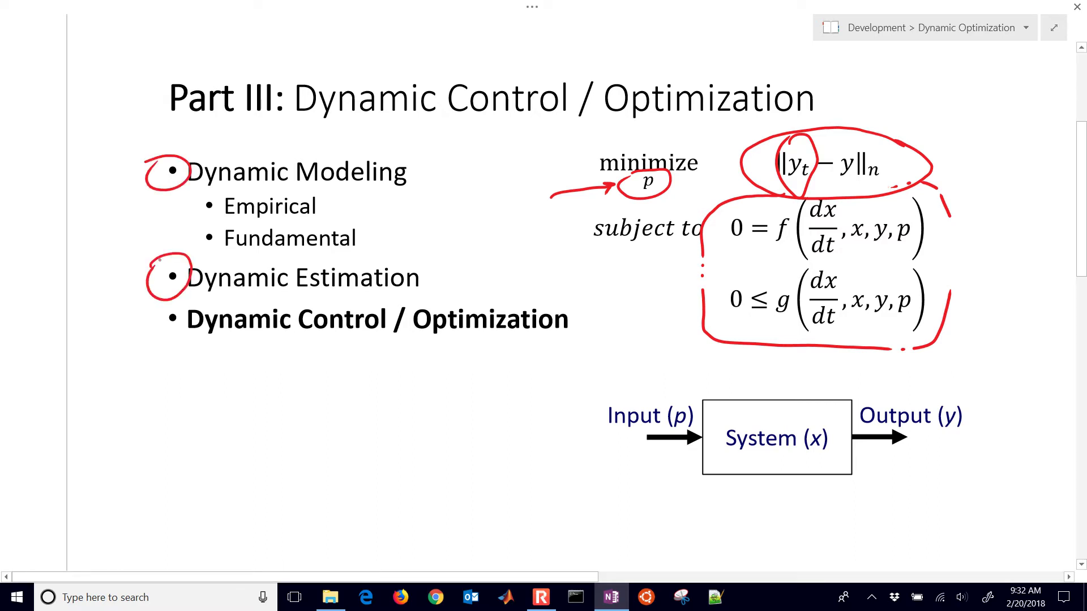
left_click_drag(170, 344, 541, 352)
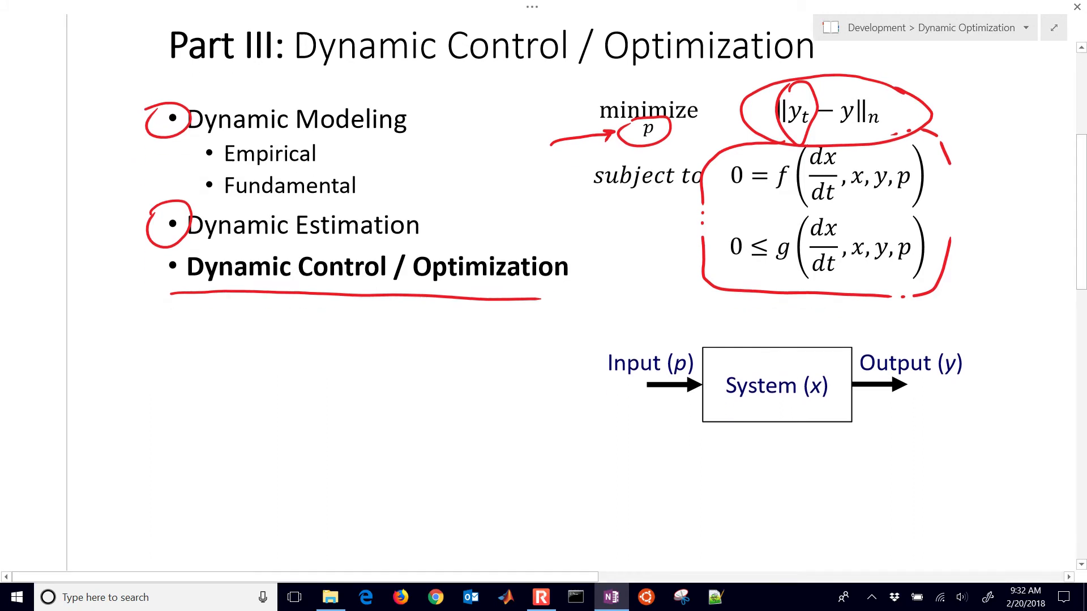
Step: Draw a red feedback arrow, an MPC controller box and an incoming SP setpoint arrow
scroll(544, 312, "down", 3)
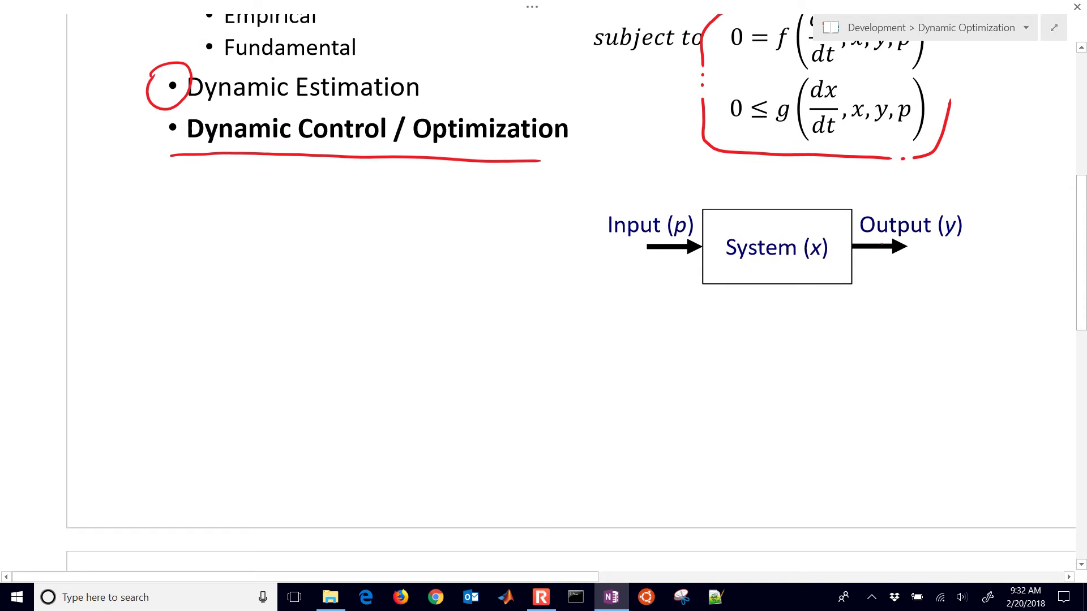
mouse_move(881, 242)
left_mouse_down()
mouse_move(891, 360)
mouse_move(477, 369)
mouse_move(477, 270)
left_mouse_up()
left_click_drag(477, 279, 495, 279)
mouse_move(451, 204)
left_mouse_down()
mouse_move(532, 256)
mouse_move(453, 211)
mouse_move(485, 213)
mouse_move(489, 238)
left_mouse_up()
mouse_move(495, 219)
left_mouse_down()
mouse_move(497, 238)
mouse_move(519, 236)
left_mouse_up()
mouse_move(374, 235)
left_mouse_down()
mouse_move(447, 238)
mouse_move(436, 243)
left_mouse_up()
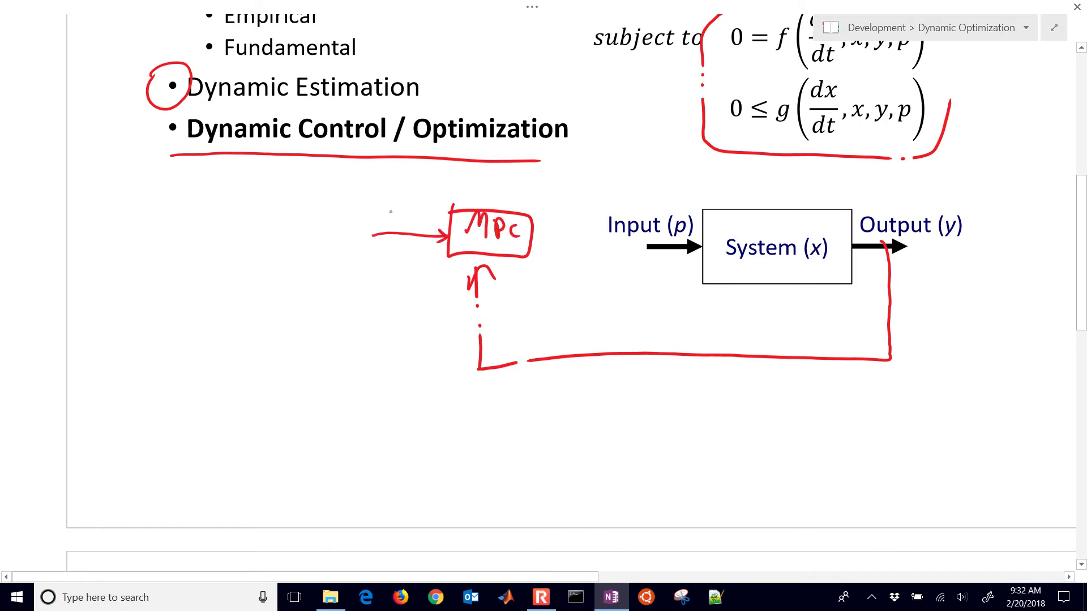
mouse_move(399, 193)
left_mouse_down()
mouse_move(380, 215)
mouse_move(418, 215)
mouse_move(419, 205)
left_mouse_up()
Step: Label the feedback Tc1, connect MPC to the Input as Q, and mark the output Tc
left_click_drag(520, 310, 523, 343)
mouse_move(503, 313)
left_mouse_down()
mouse_move(542, 303)
mouse_move(552, 341)
mouse_move(563, 342)
left_mouse_up()
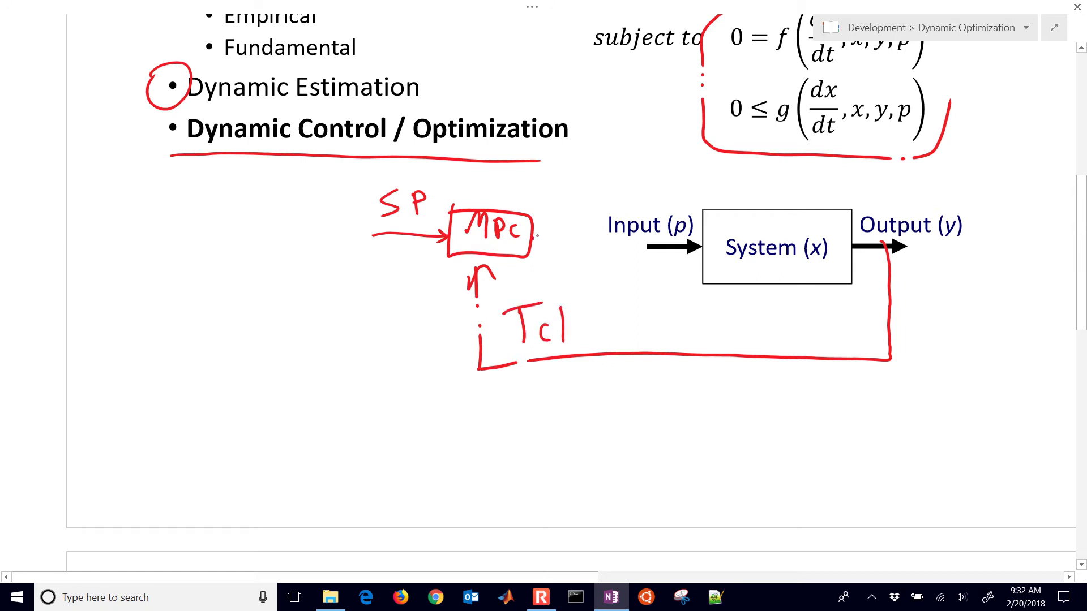
left_click_drag(534, 240, 603, 247)
mouse_move(567, 207)
left_mouse_down()
mouse_move(571, 234)
mouse_move(649, 247)
left_mouse_up()
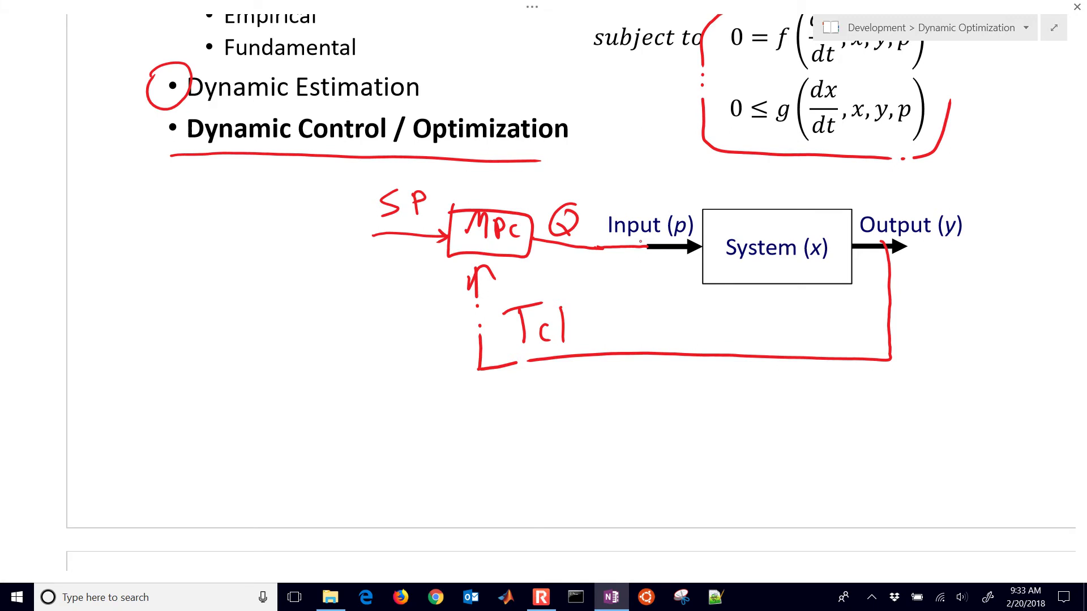
mouse_move(979, 236)
left_mouse_down()
mouse_move(983, 264)
mouse_move(988, 232)
left_mouse_up()
mouse_move(996, 233)
left_mouse_down()
mouse_move(1007, 257)
mouse_move(1019, 245)
left_mouse_up()
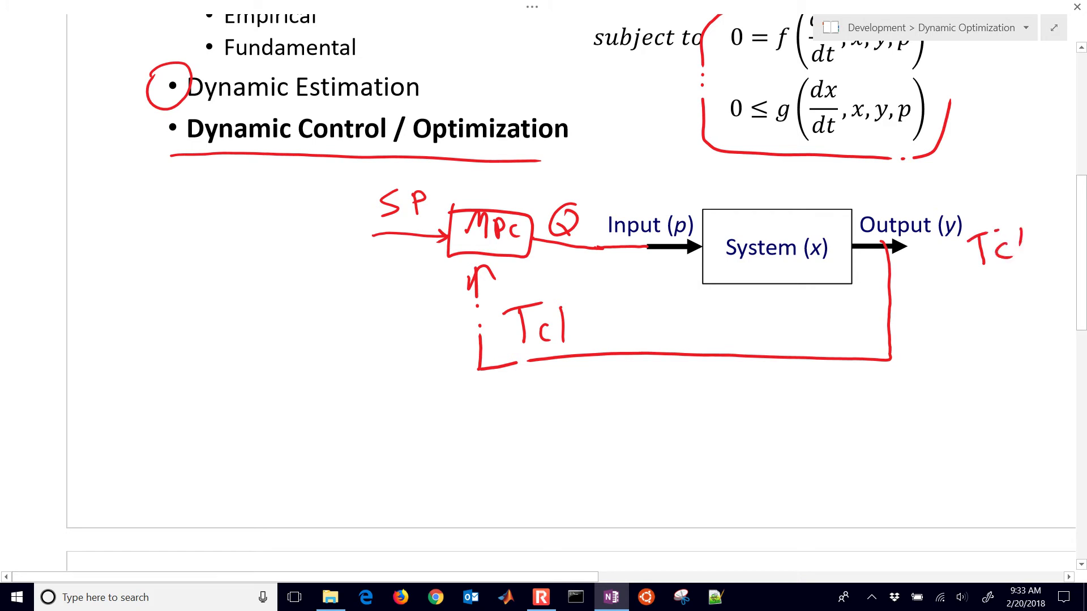
scroll(571, 284, "down", 10)
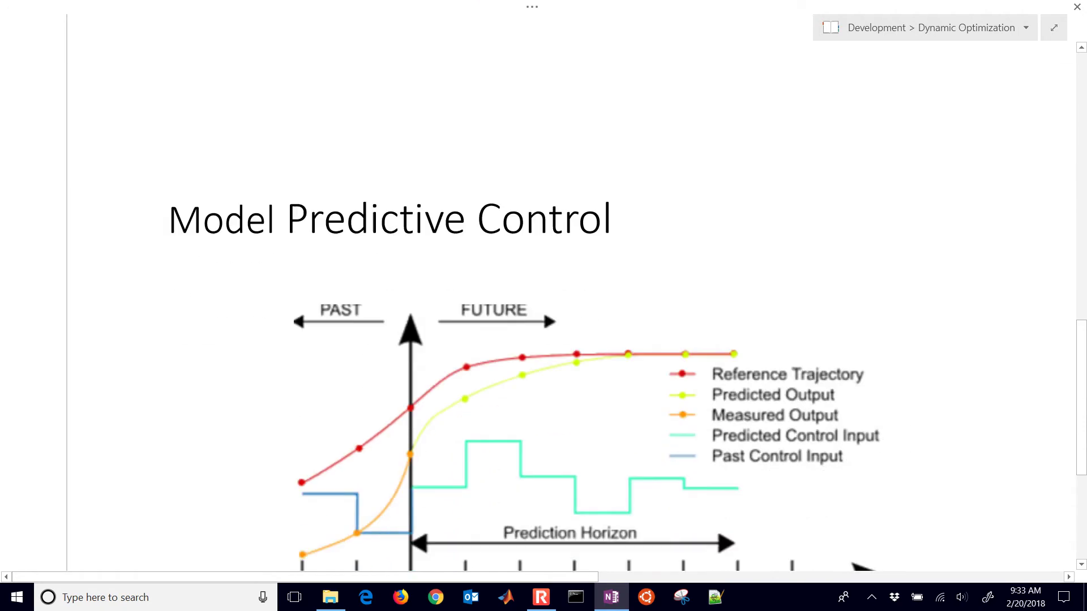
Step: Mark the k+1 reference point, trace the predicted output, and circle reference points k+1 to k+3
scroll(571, 283, "down", 2)
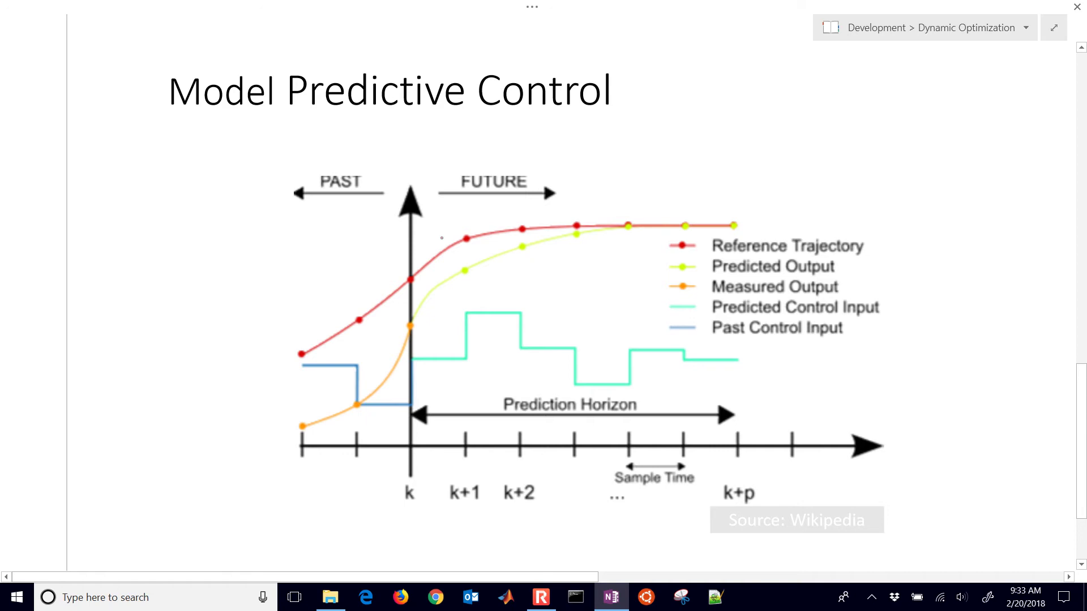
left_click_drag(490, 199, 486, 223)
mouse_move(410, 323)
left_mouse_down()
mouse_move(491, 259)
mouse_move(527, 245)
mouse_move(525, 259)
left_mouse_up()
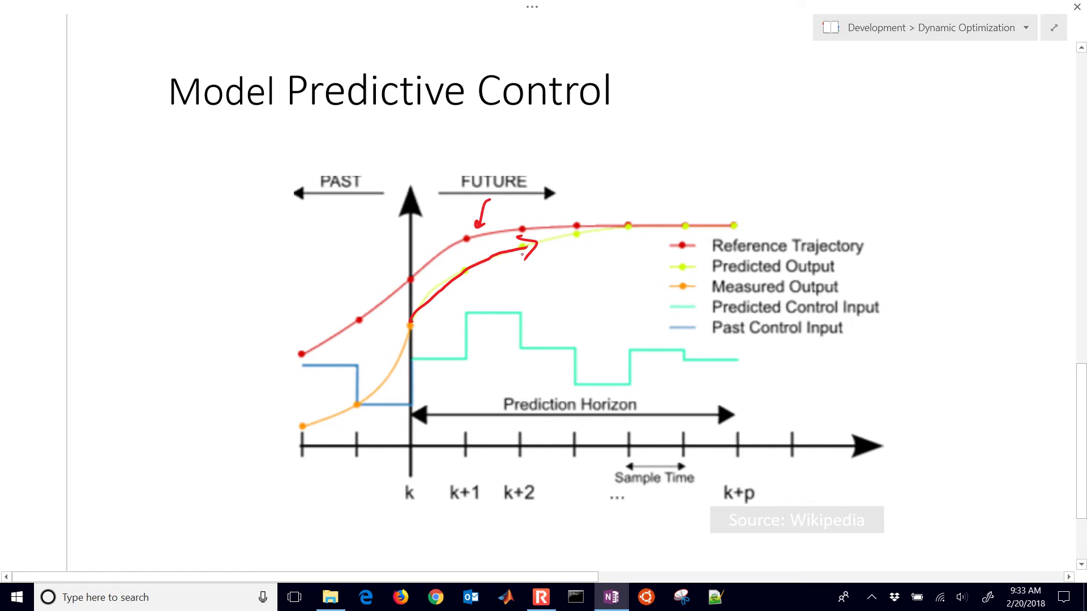
mouse_move(465, 267)
left_mouse_down()
mouse_move(466, 243)
mouse_move(522, 232)
left_mouse_up()
mouse_move(580, 212)
left_mouse_down()
mouse_move(568, 221)
mouse_move(580, 211)
mouse_move(532, 213)
mouse_move(484, 274)
mouse_move(467, 210)
left_mouse_up()
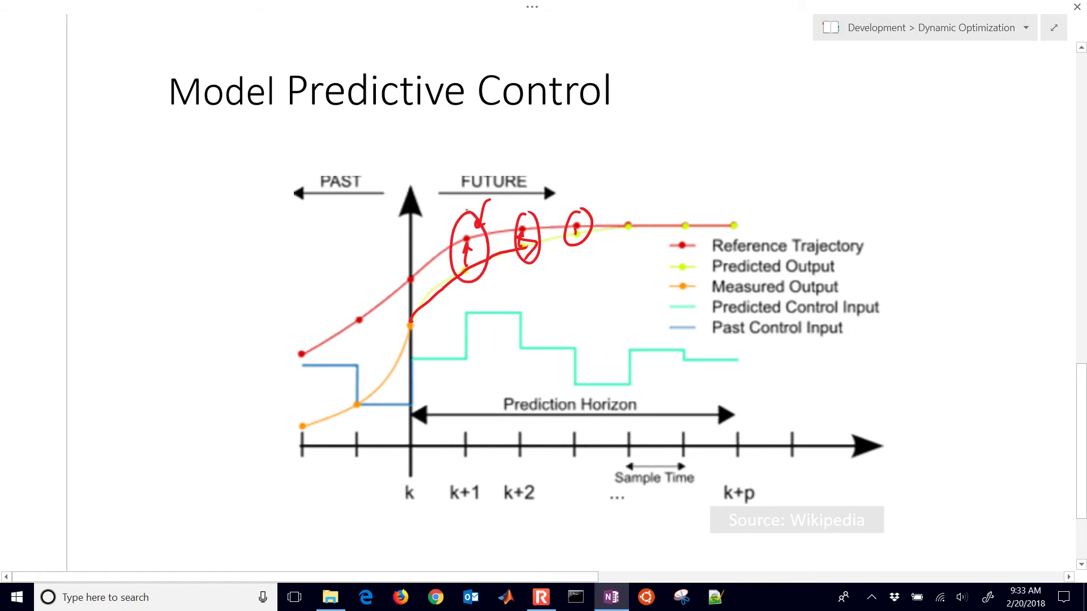
Step: Write the Q, P and y labels in red beside the control input and reference trajectory
left_click_drag(585, 295, 584, 337)
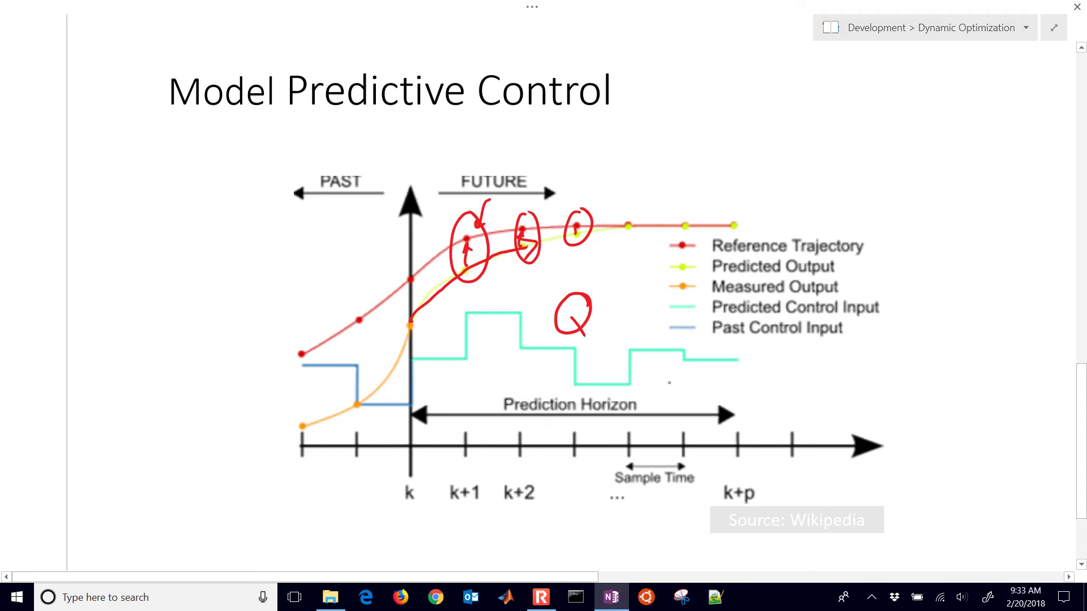
mouse_move(670, 379)
left_mouse_down()
mouse_move(675, 401)
mouse_move(669, 384)
left_mouse_up()
left_click_drag(662, 190, 673, 203)
mouse_move(682, 189)
left_mouse_down()
mouse_move(668, 220)
mouse_move(778, 187)
left_mouse_up()
mouse_move(786, 172)
left_mouse_down()
mouse_move(771, 208)
mouse_move(794, 204)
left_mouse_up()
left_click_drag(793, 199, 809, 197)
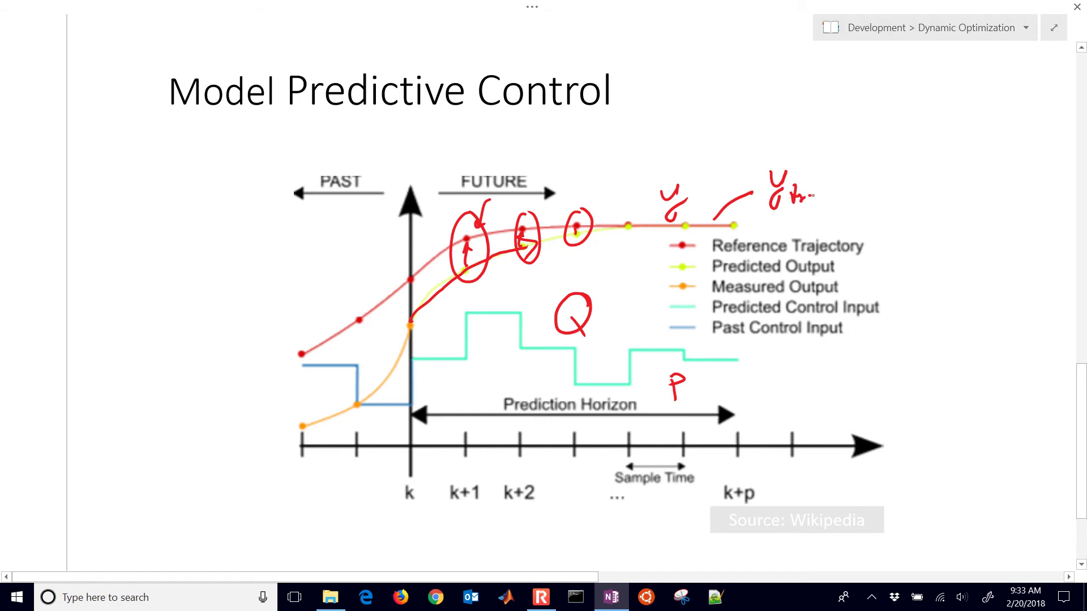
Step: Circle the k+1, k+2 and k+p time ticks and draw an arrow spanning the prediction horizon
mouse_move(480, 421)
left_mouse_down()
mouse_move(447, 433)
mouse_move(477, 422)
mouse_move(507, 526)
mouse_move(531, 433)
mouse_move(573, 431)
mouse_move(612, 469)
mouse_move(632, 427)
mouse_move(679, 424)
mouse_move(751, 435)
mouse_move(807, 476)
left_mouse_up()
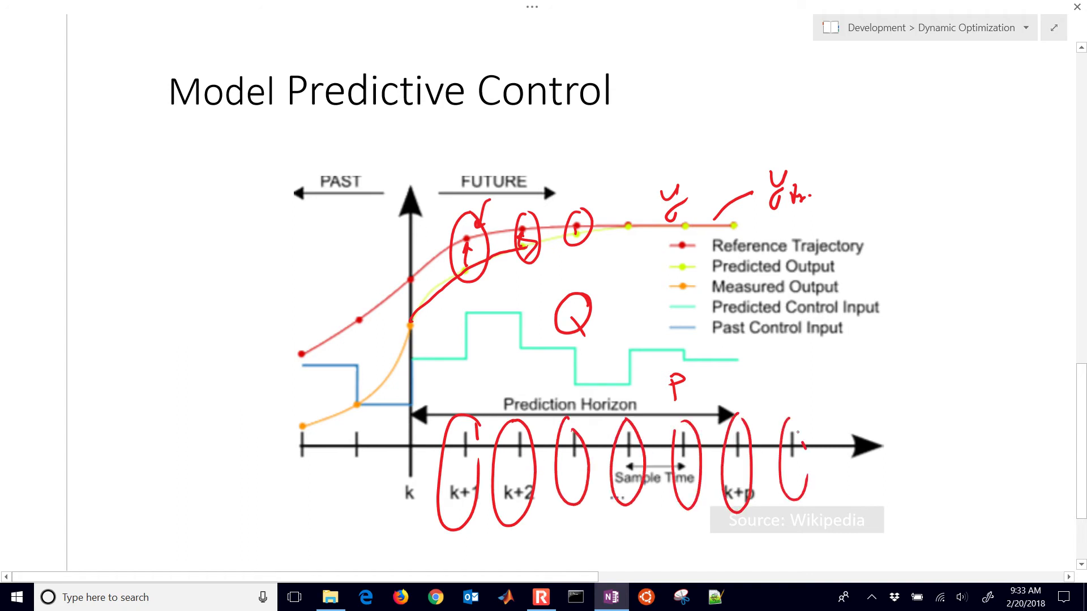
left_click_drag(789, 418, 803, 443)
left_click_drag(467, 531, 767, 529)
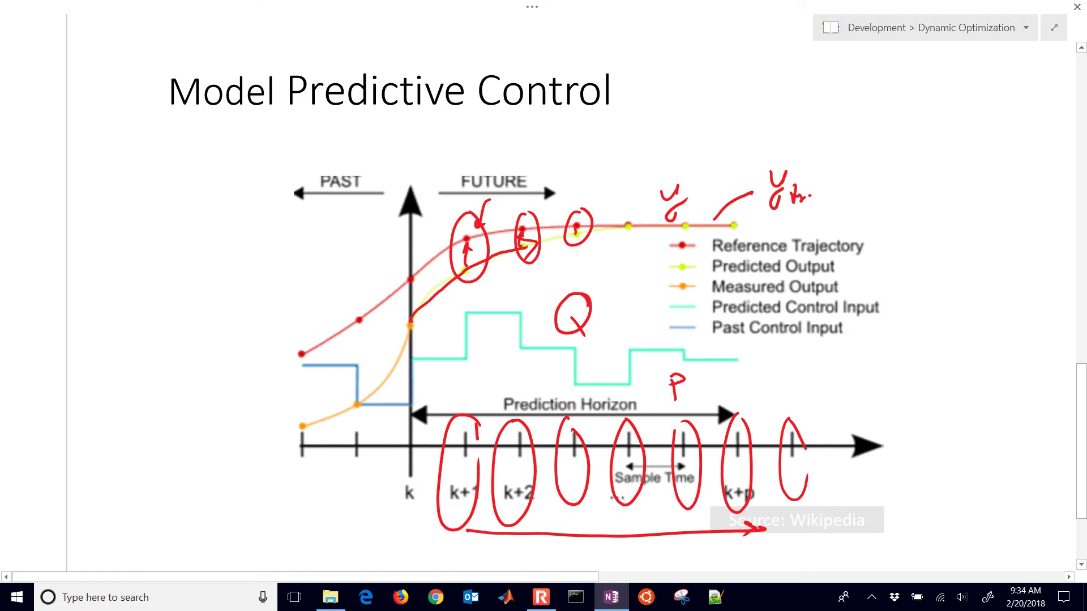
scroll(543, 305, "down", 5)
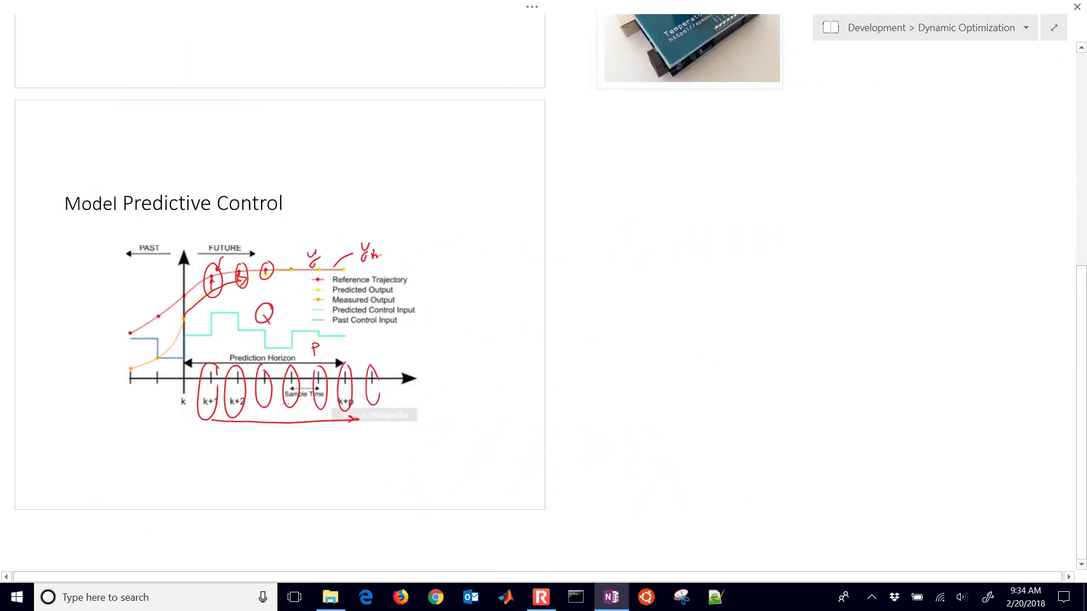
scroll(544, 306, "down", 3)
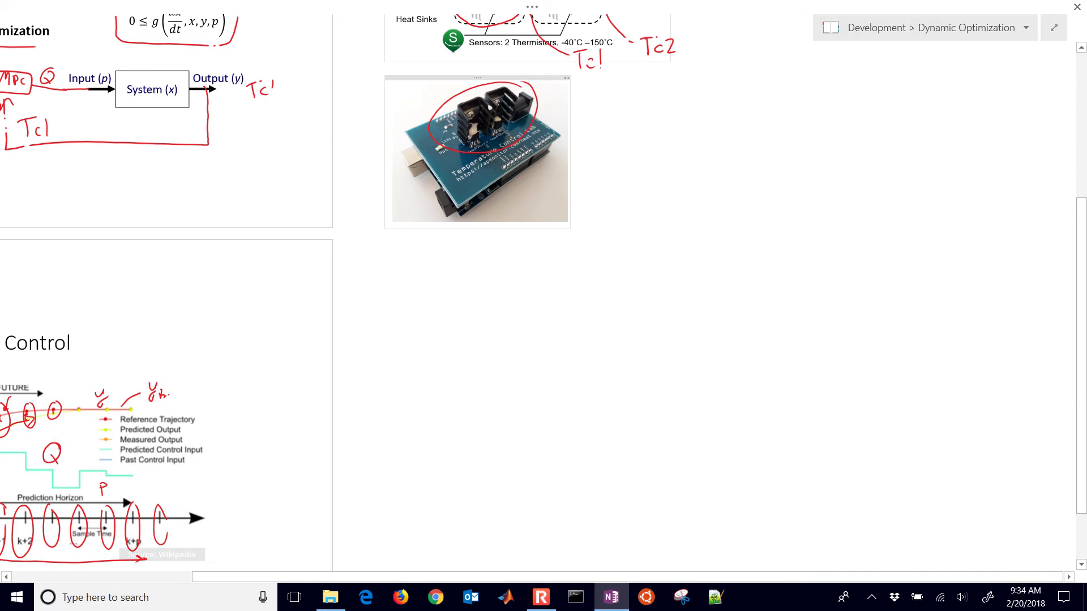
Step: Open a new Edge window and go to apmonitor.com/heat.htm
key("super+2")
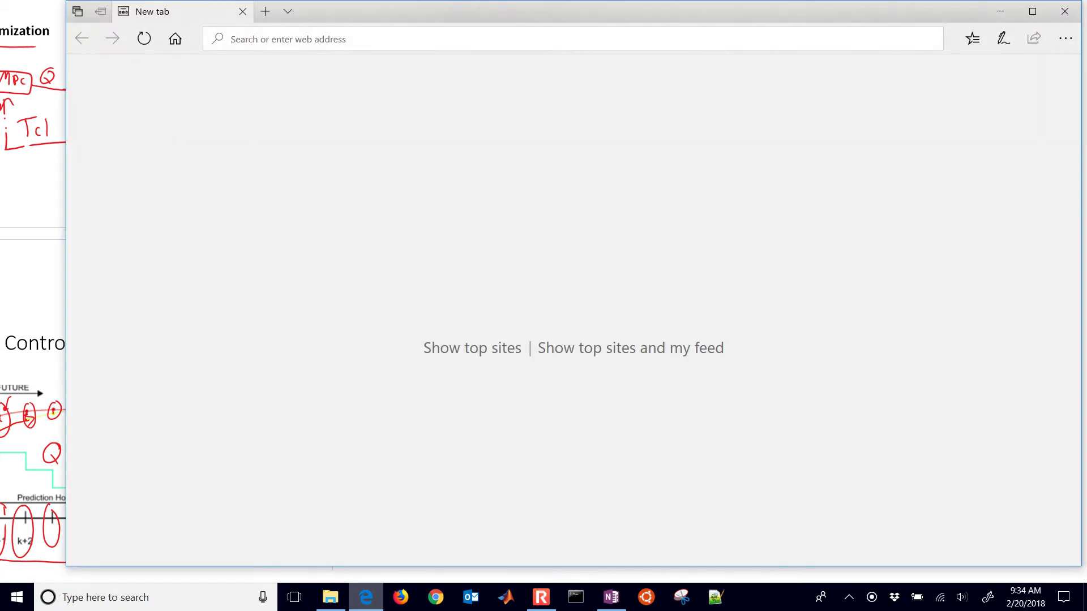
type("apmonitor.com/")
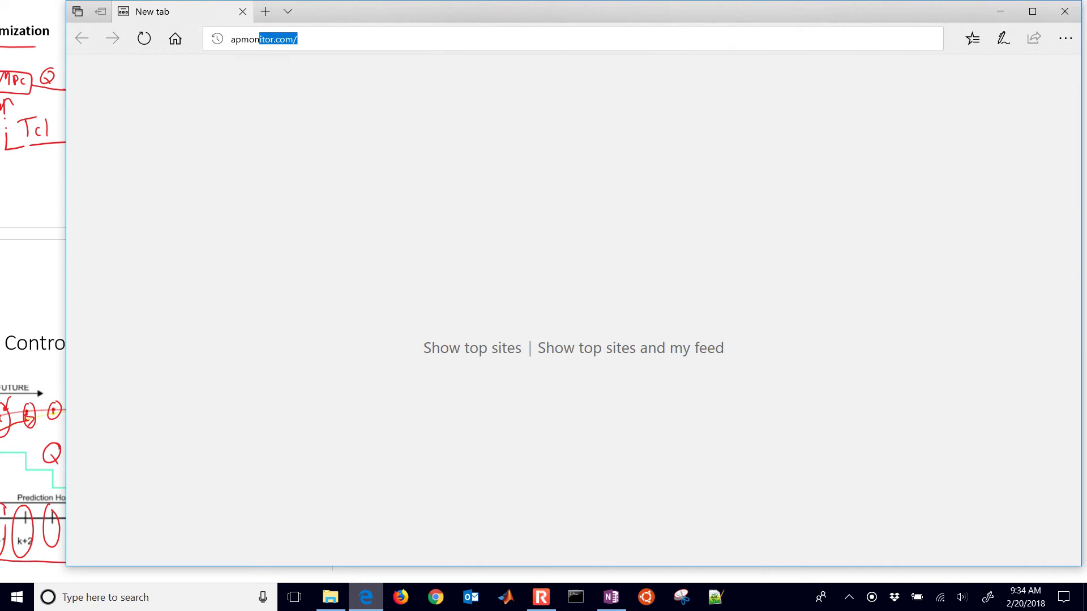
key("End")
type("heat")
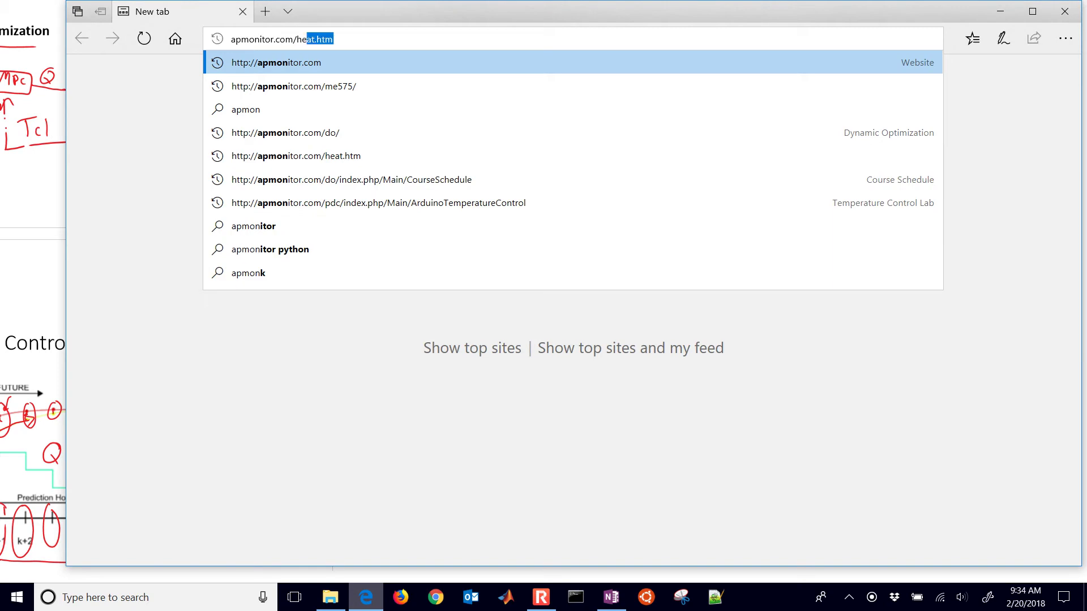
key("Return")
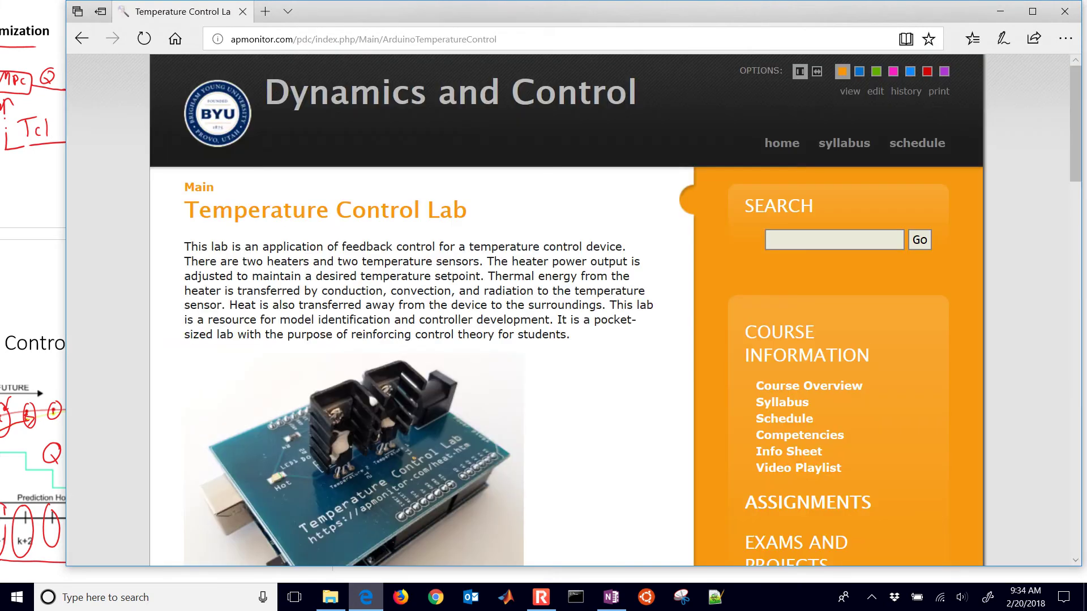
Step: Zoom into the heat lab page and open the Advanced Estimation and Control lab
scroll(566, 312, "down", 5)
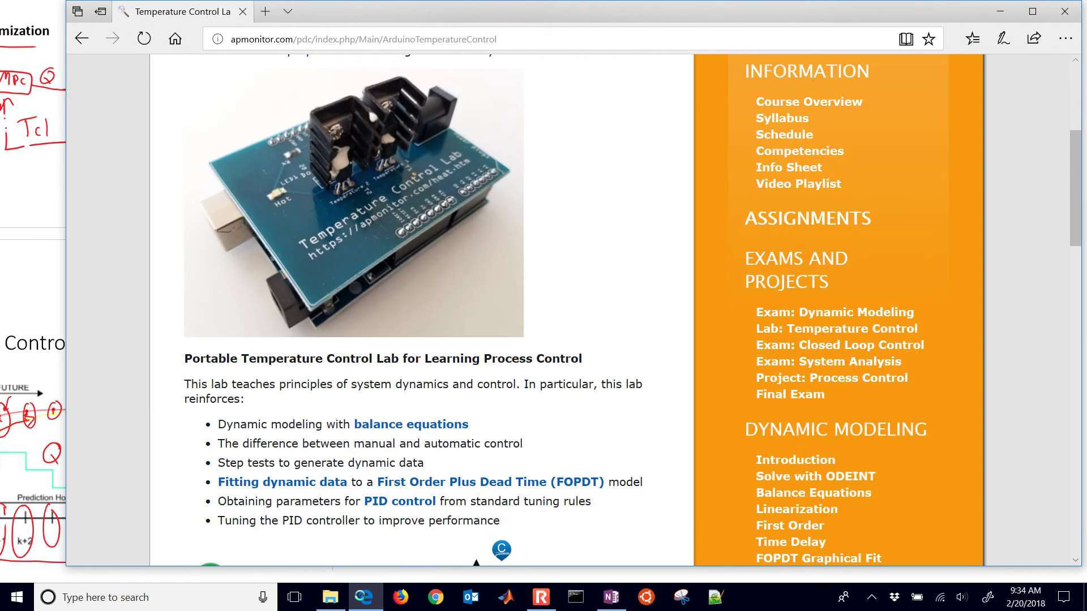
scroll(566, 312, "down", 7)
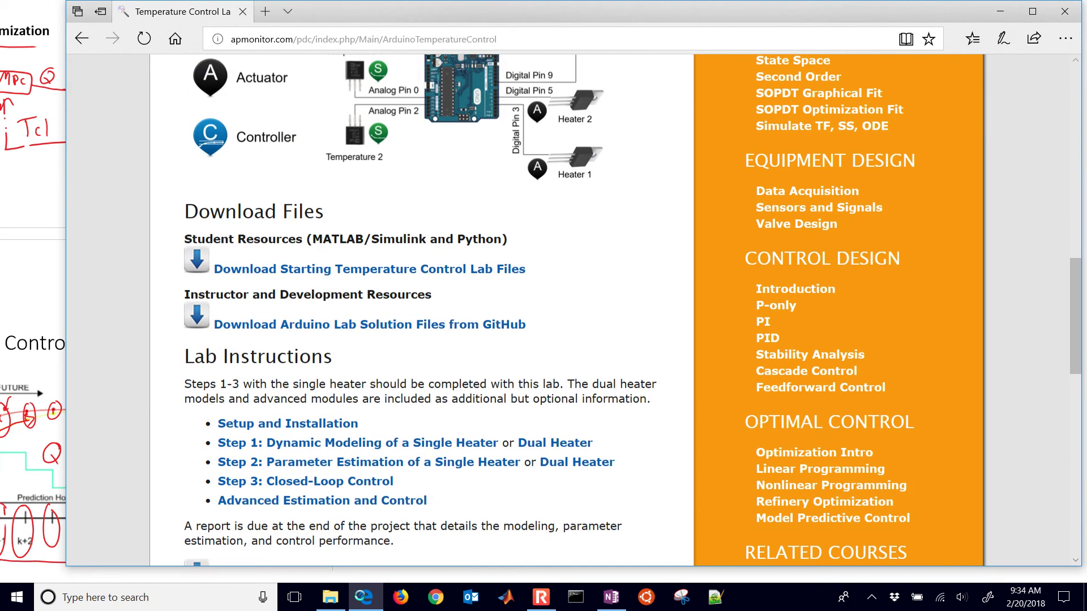
key("ctrl+plus")
key("ctrl+plus")
key("ctrl+plus")
key("ctrl+plus")
key("ctrl+plus")
key("ctrl+plus")
key("ctrl+plus")
scroll(566, 311, "left", 1)
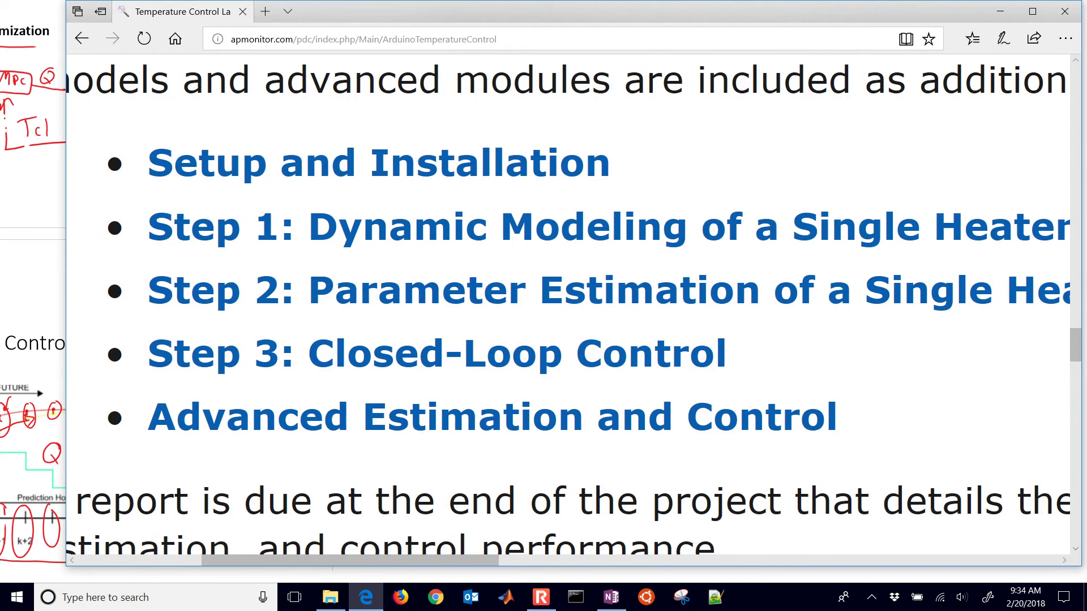
left_click(453, 418)
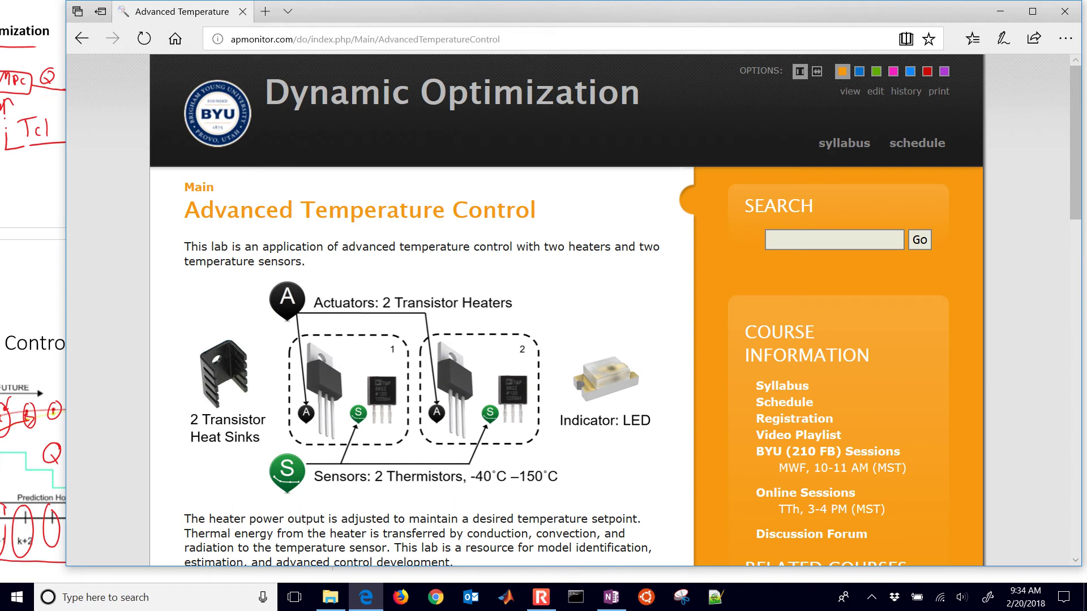
Step: Scroll the Advanced Temperature Control page and follow the TCLab Files on GitHub link
scroll(408, 340, "down", 5)
scroll(362, 599, "down", 5)
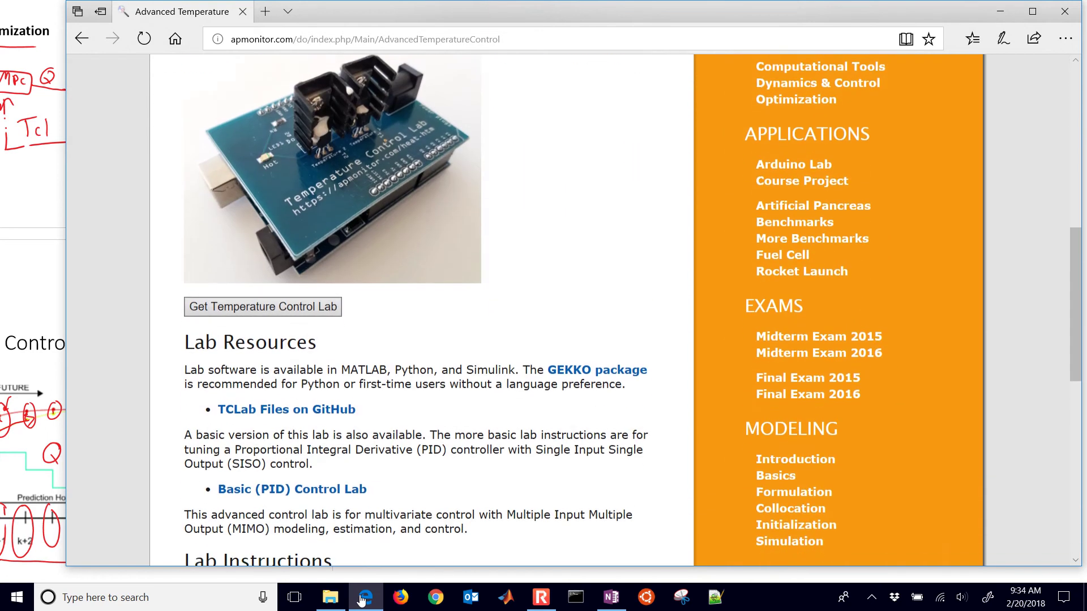
scroll(362, 599, "down", 2)
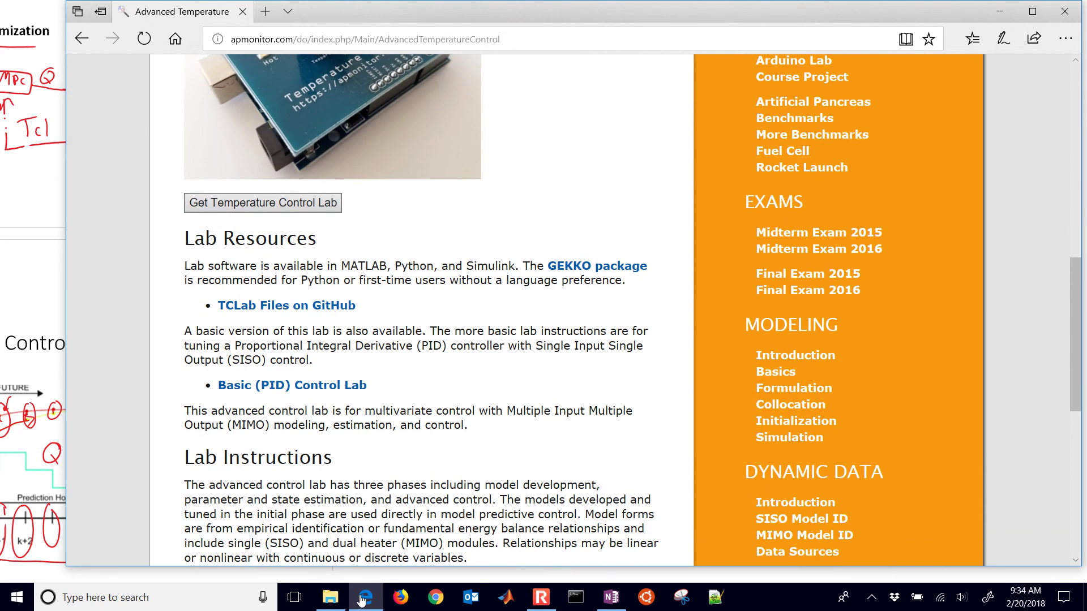
scroll(362, 598, "up", 5, "ctrl")
scroll(363, 599, "up", 1, "ctrl")
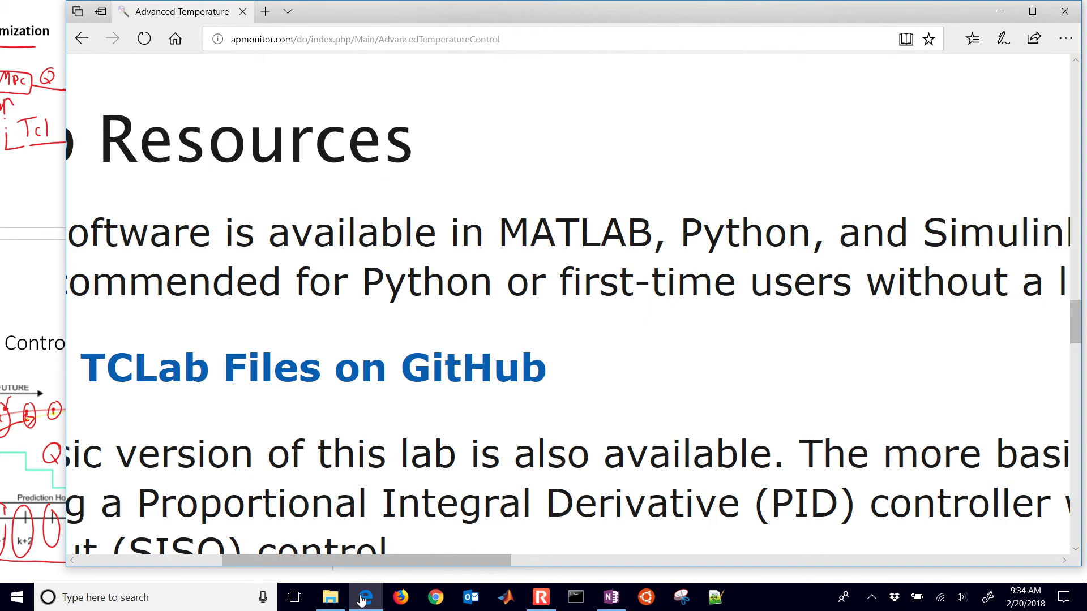
scroll(362, 599, "left", 3)
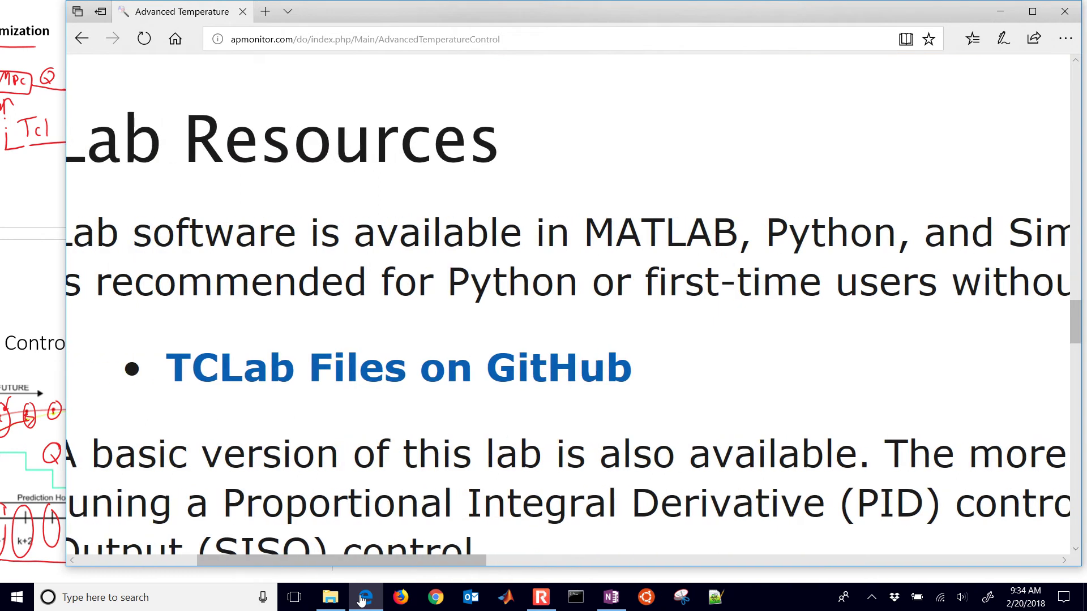
left_click(403, 368)
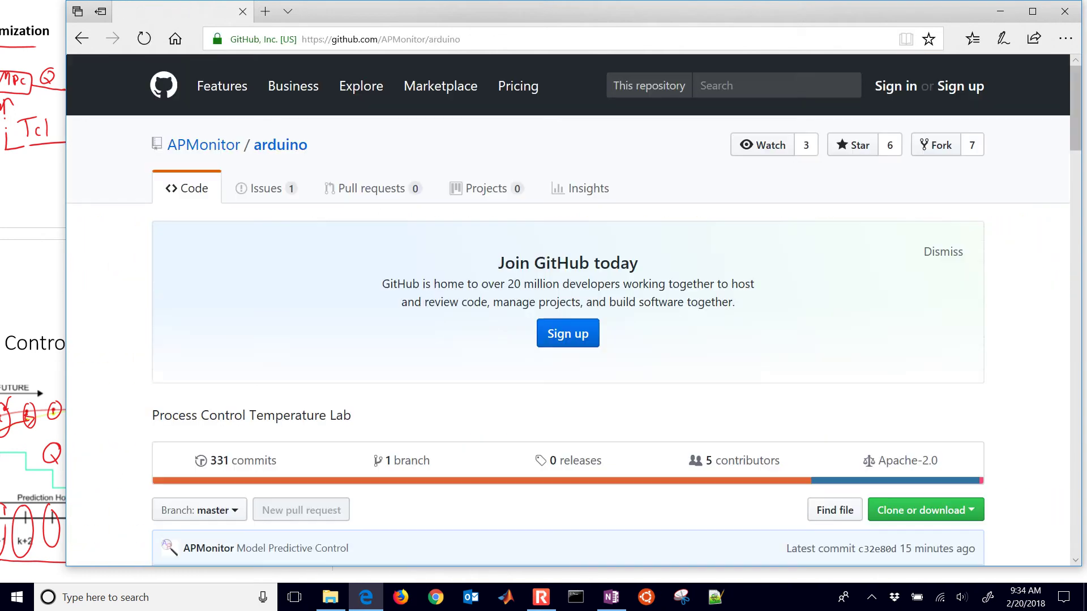
Step: Show and dismiss the repository's Clone or download options, briefly adjusting the zoom
scroll(362, 599, "down", 5)
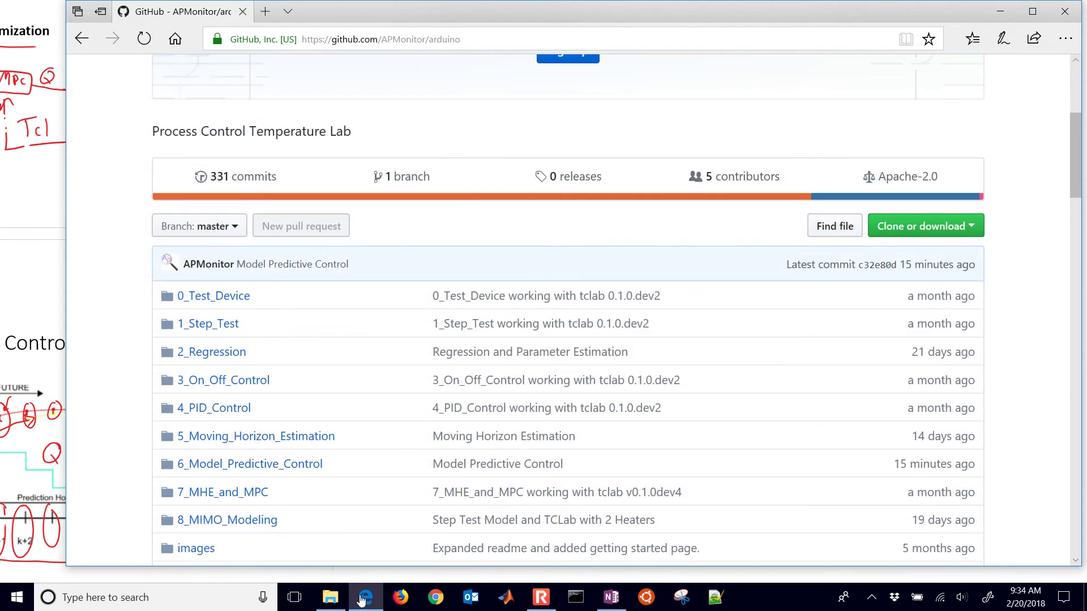
left_click(925, 226)
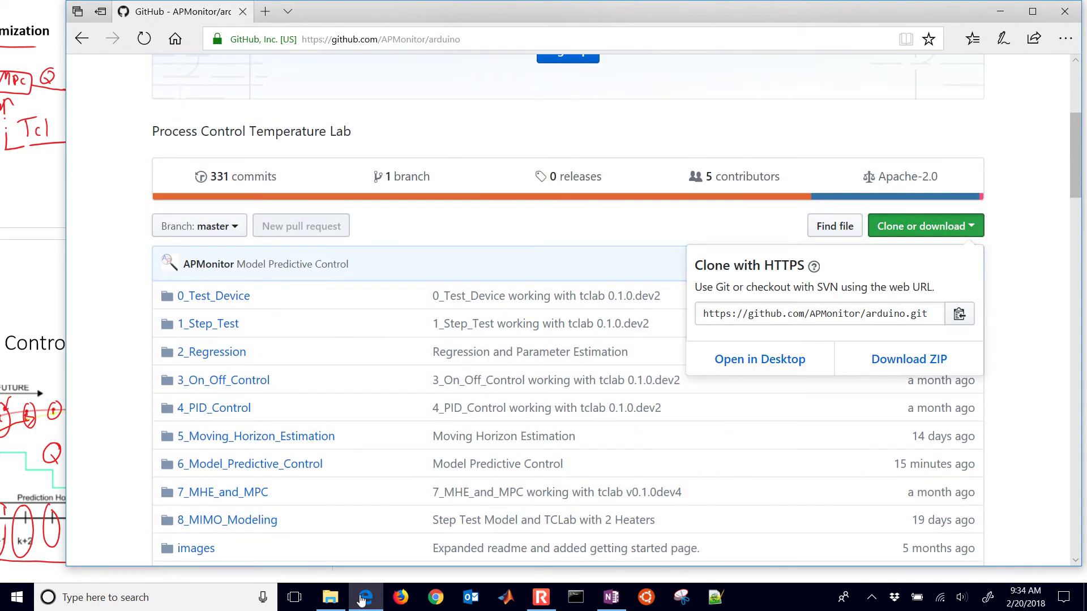
key("Escape")
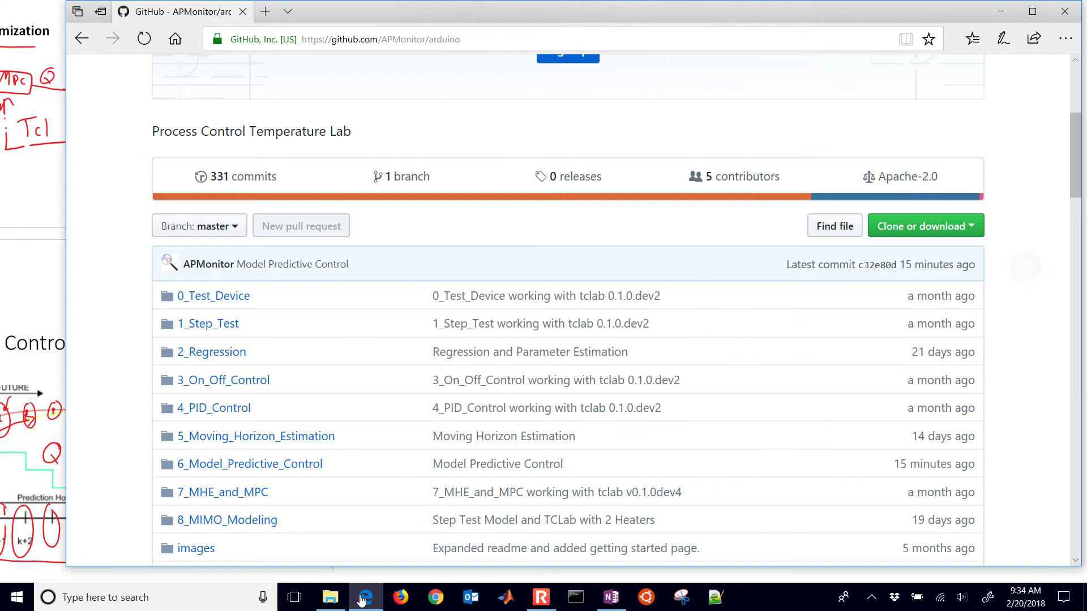
key("ctrl+plus")
key("ctrl+plus")
key("ctrl+plus")
key("ctrl+plus")
key("ctrl+plus")
key("ctrl+plus")
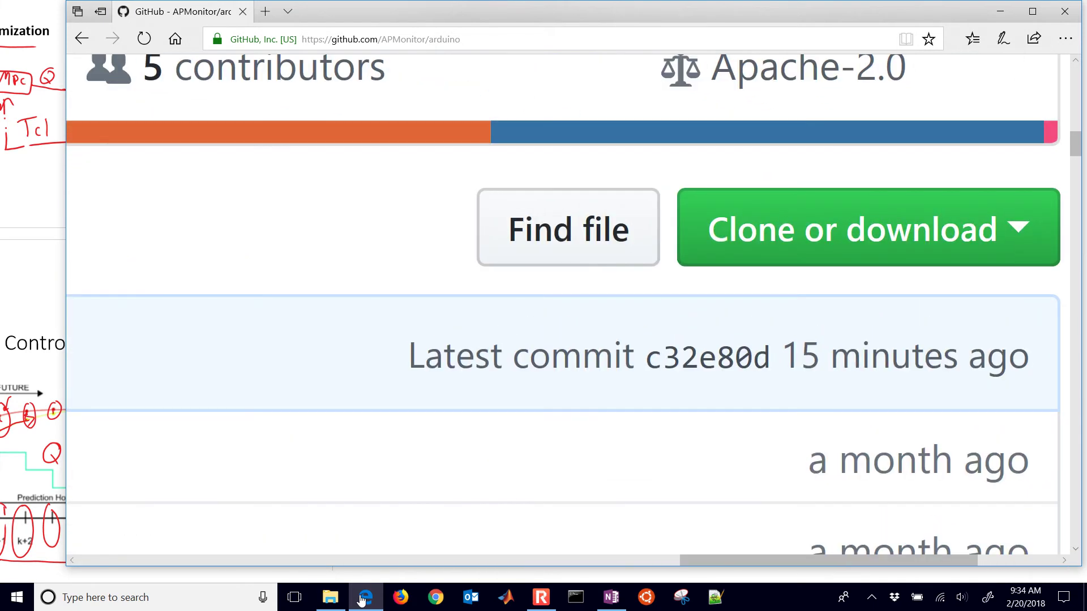
key("ctrl+minus")
key("ctrl+minus")
key("ctrl+minus")
key("ctrl+minus")
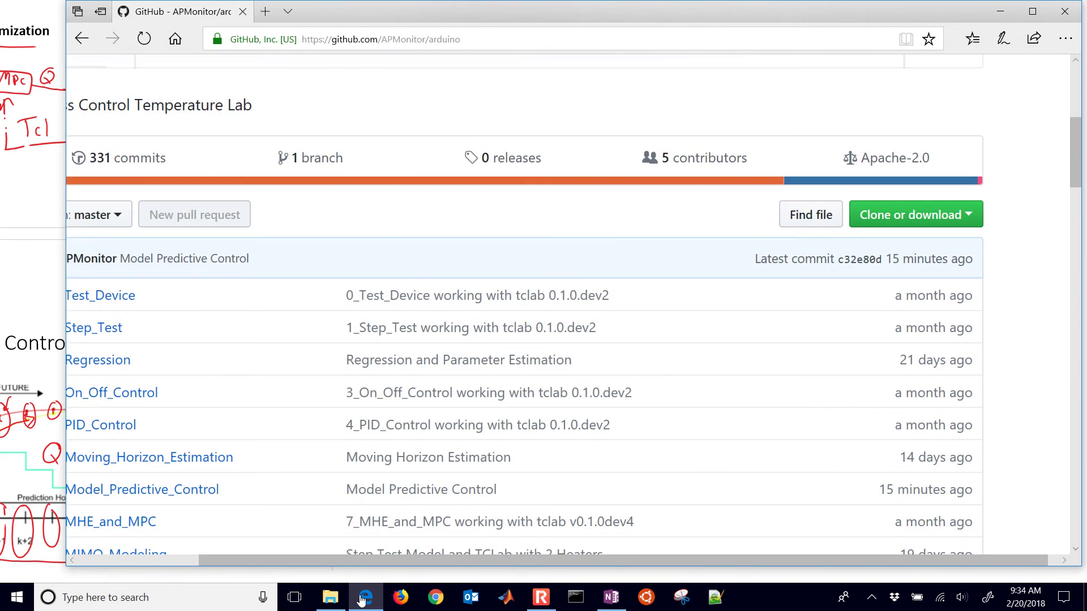
key("Return")
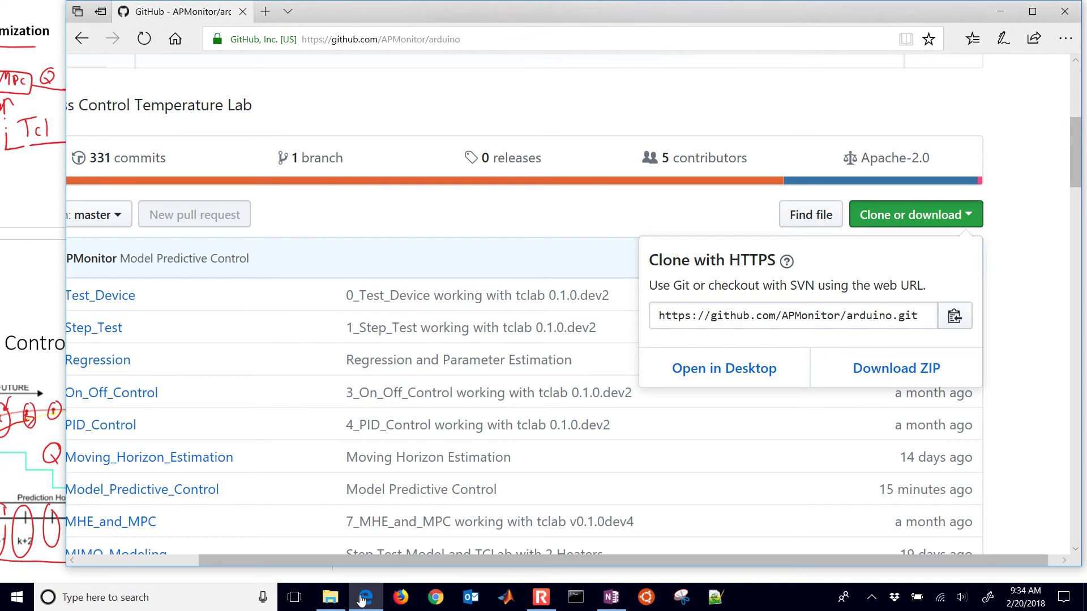
key("Escape")
key("Tab")
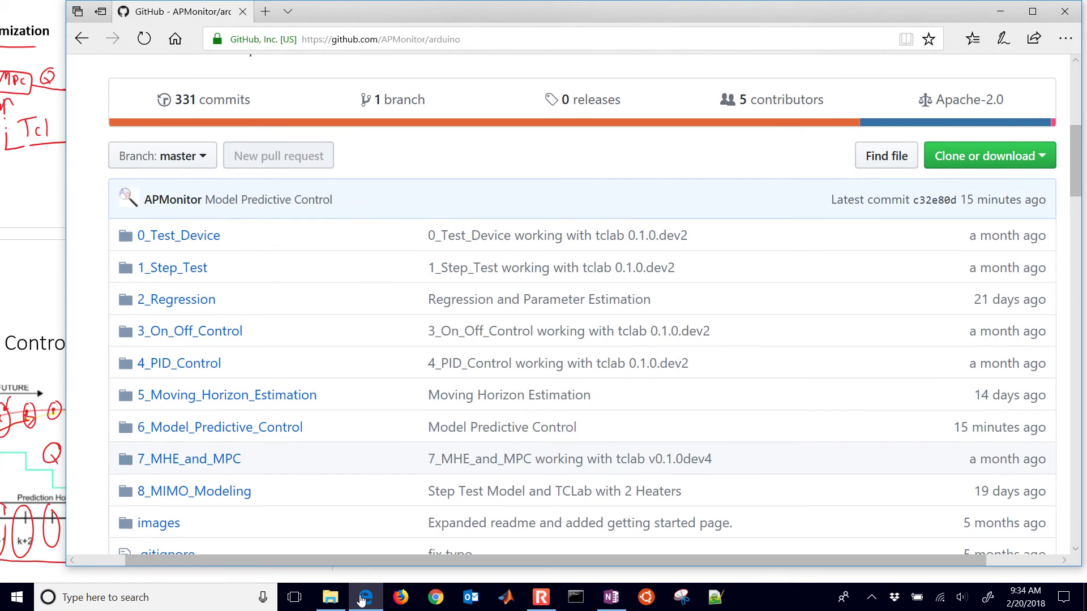
Step: Zoom the repository page in twice and open the 6_Model_Predictive_Control folder
key("Down")
key("ctrl+plus")
key("ctrl+plus")
key("ctrl+plus")
key("ctrl+plus")
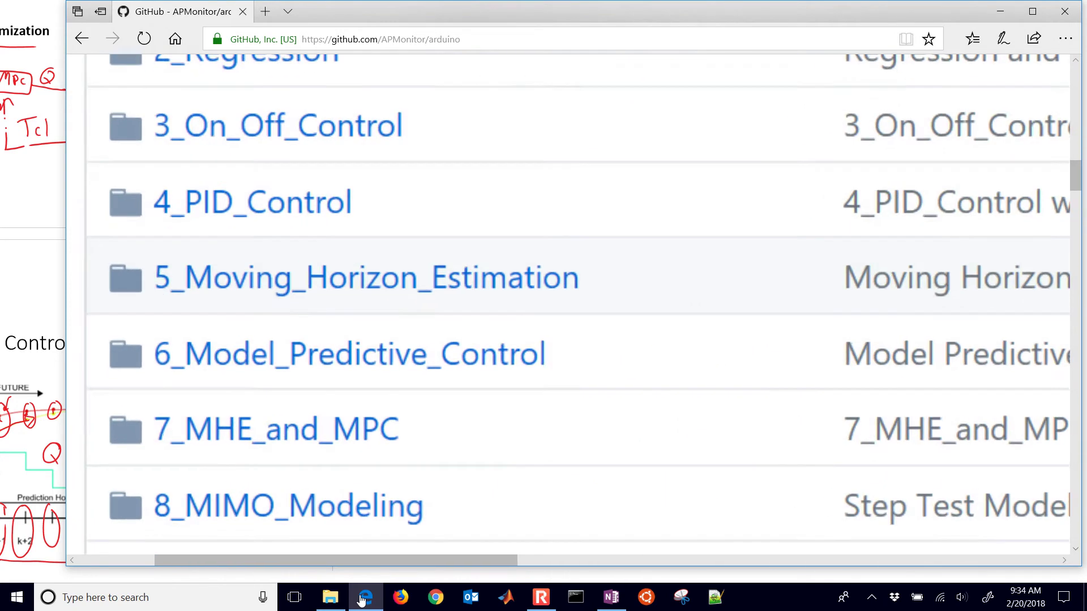
key("ctrl+plus")
key("Tab")
key("Return")
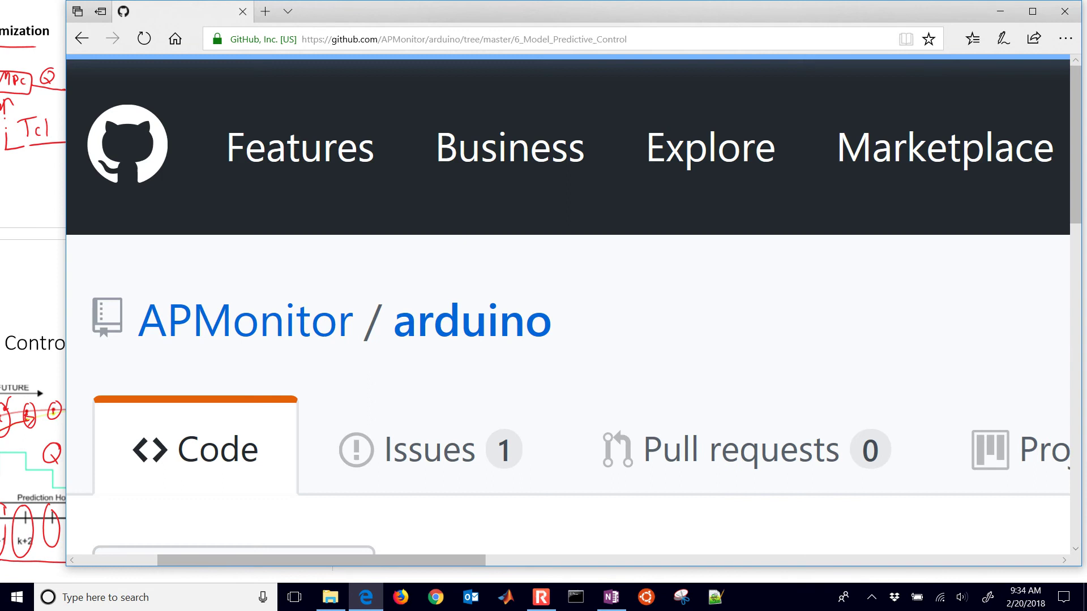
key("Page_Down")
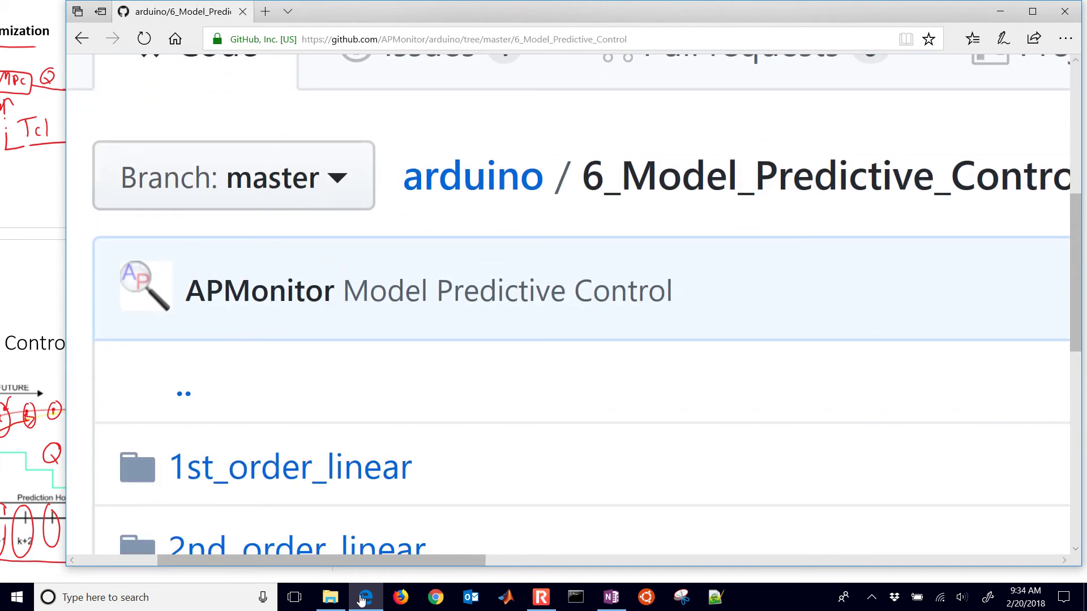
key("Page_Down")
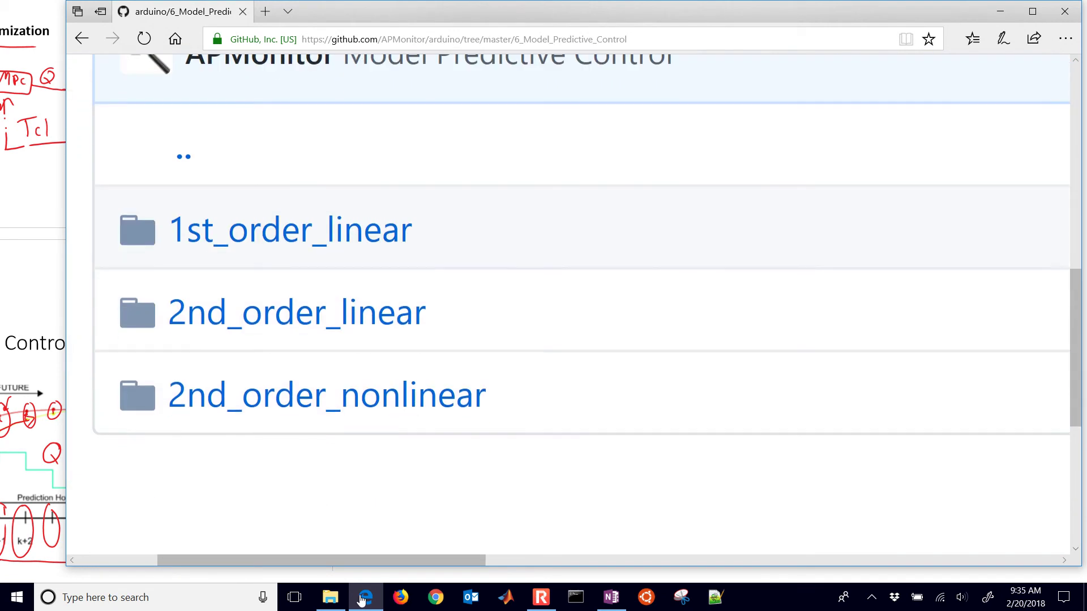
Step: Open 1st_order_linear to show its GEKKO, MATLAB, Python and Simulink subfolders, then minimize Edge
key("Return")
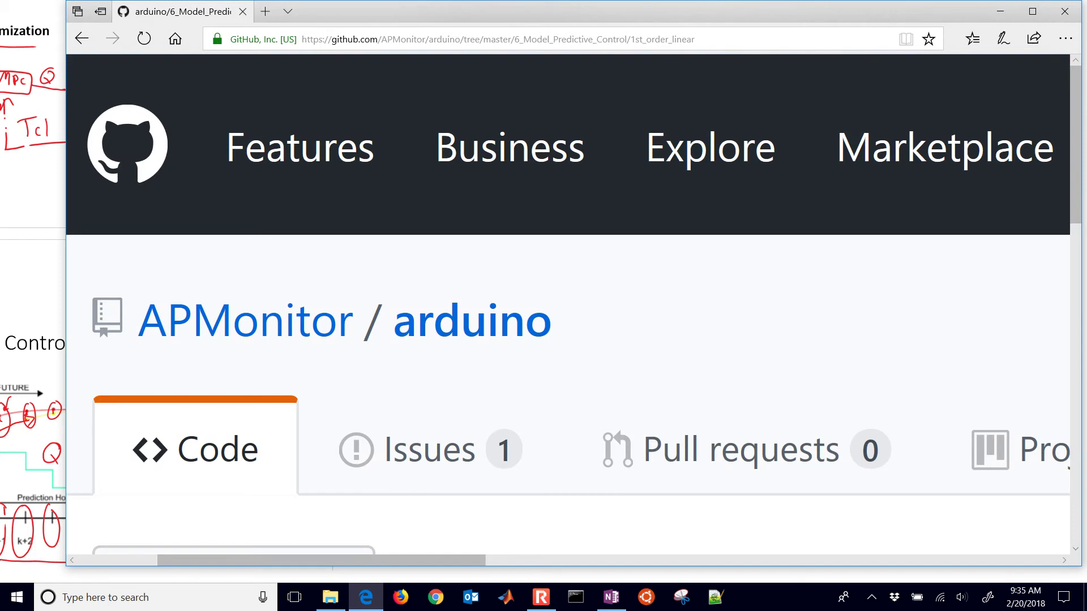
key("Page_Down")
key("Page_Down")
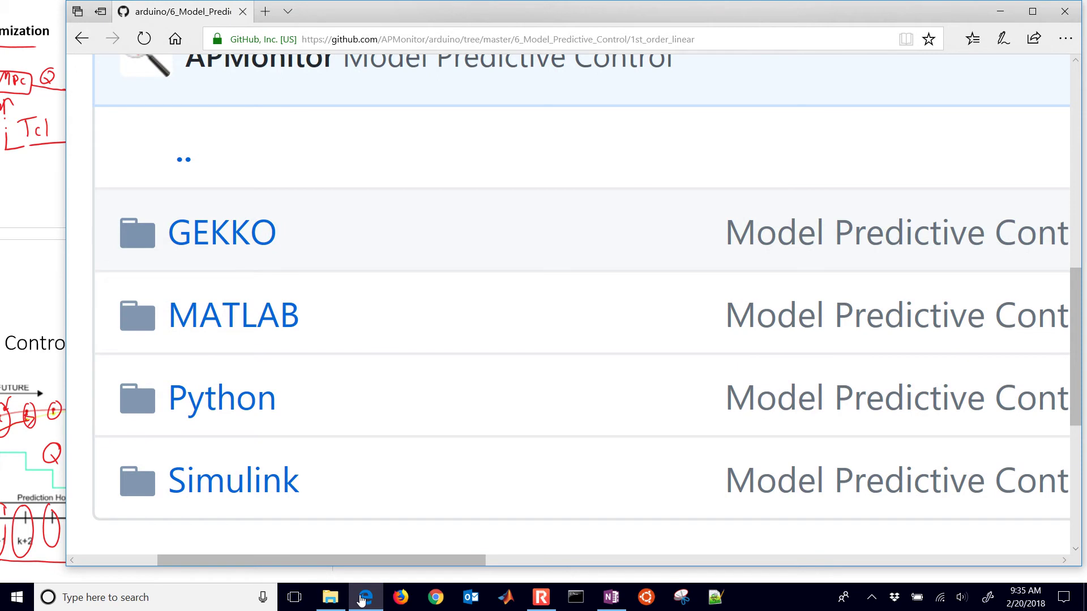
key("Down")
key("Down")
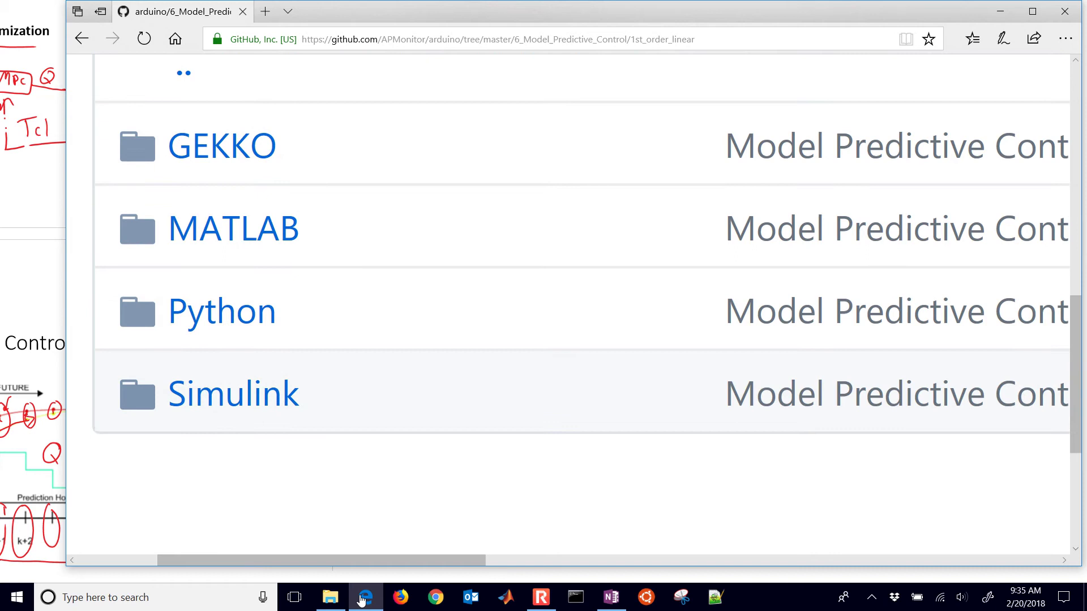
key("Up")
key("Up")
key("Up")
key("Up")
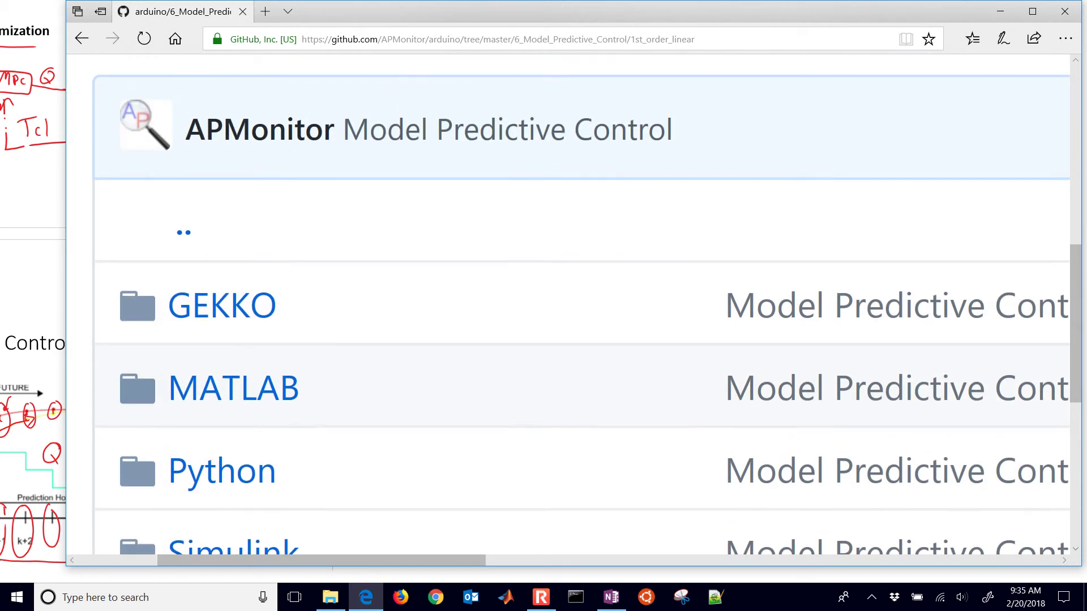
left_click(999, 7)
Step: Open control.apm from arduino-master\6_Model_Predictive_Control\1st_order_linear\Simulink on the desktop
key("super+d")
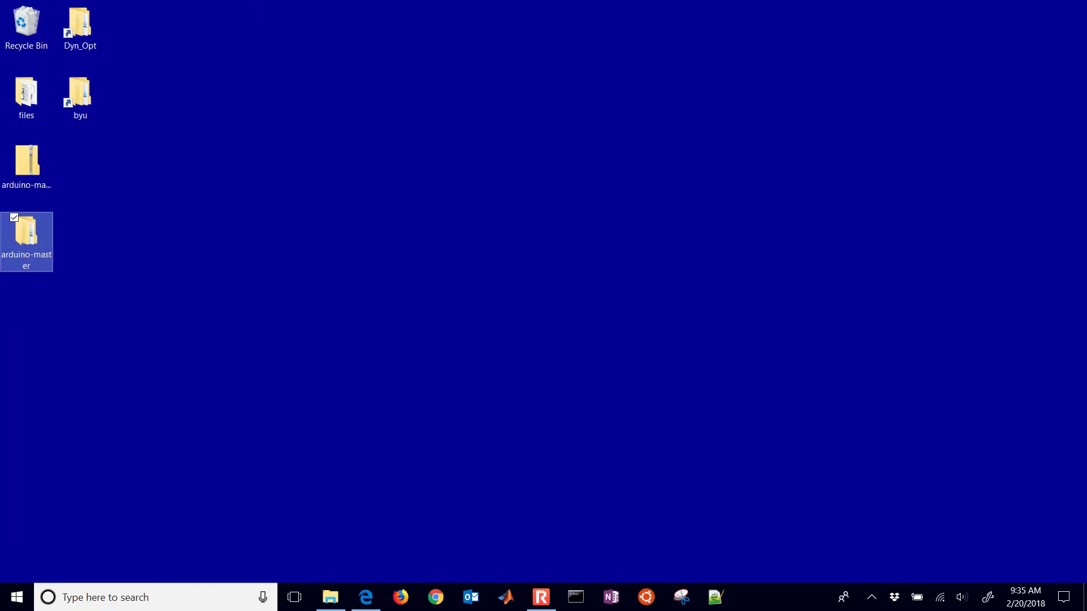
double_click(26, 232)
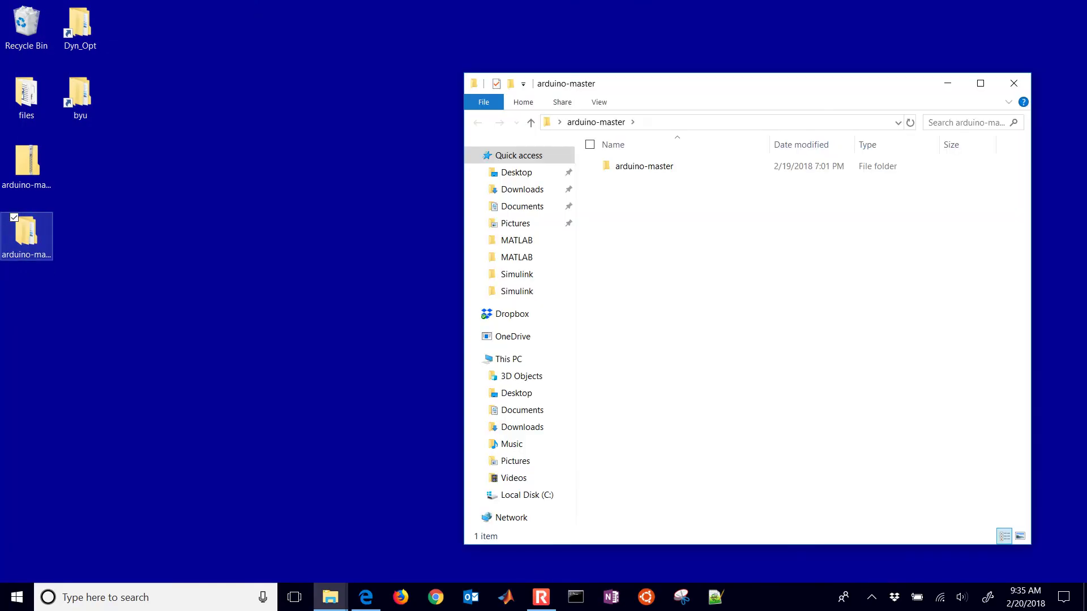
double_click(644, 166)
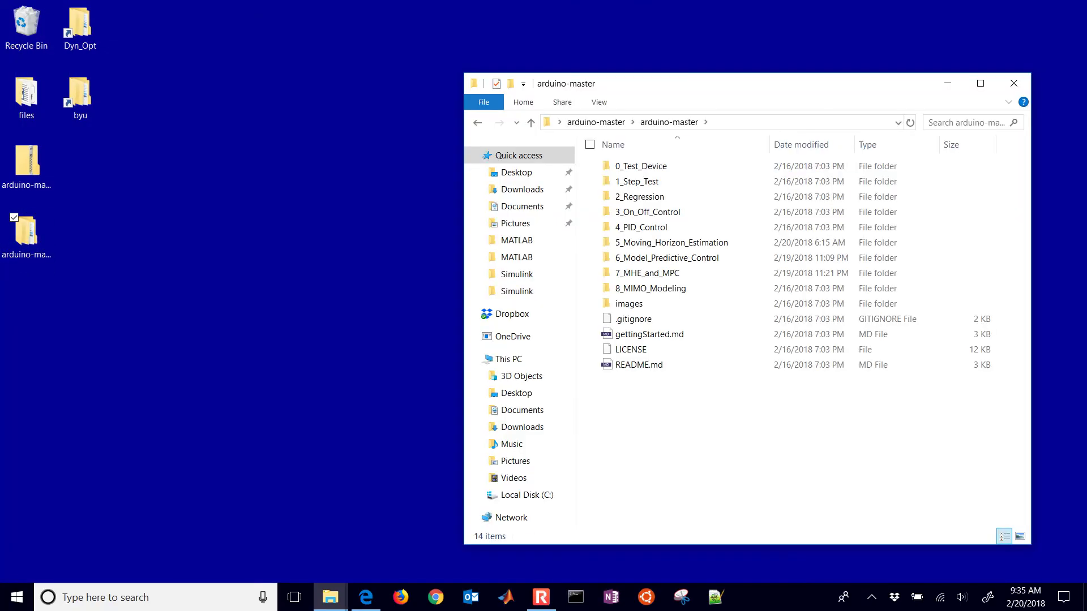
double_click(667, 257)
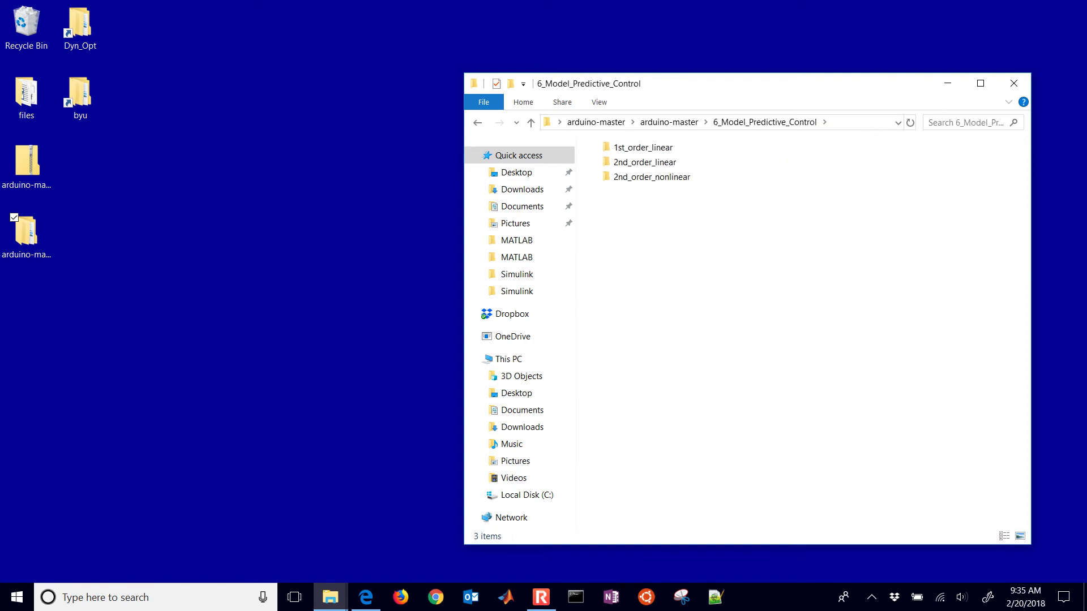
double_click(642, 147)
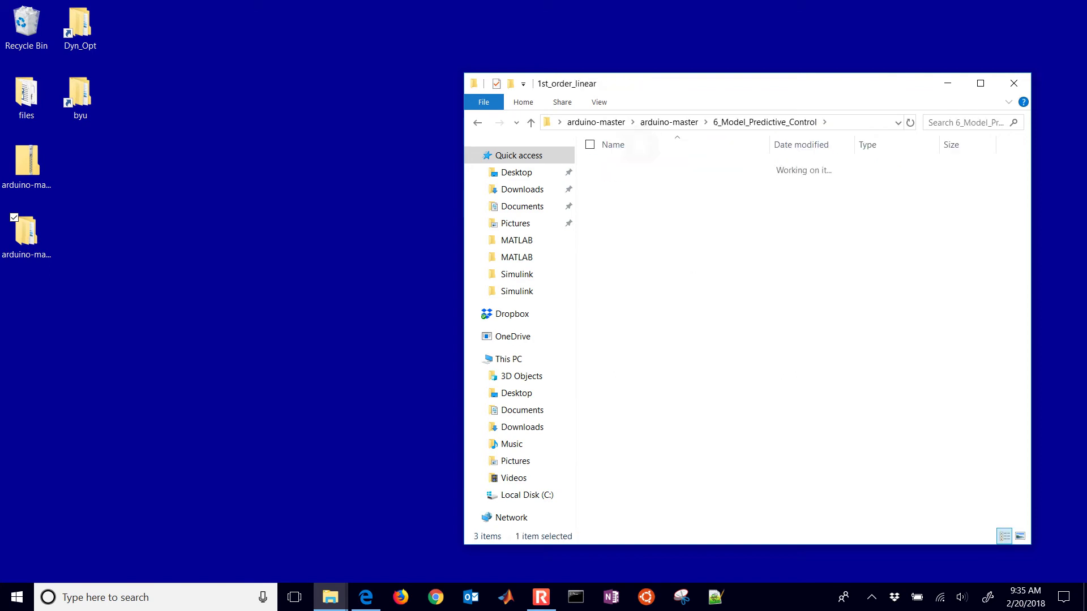
double_click(632, 212)
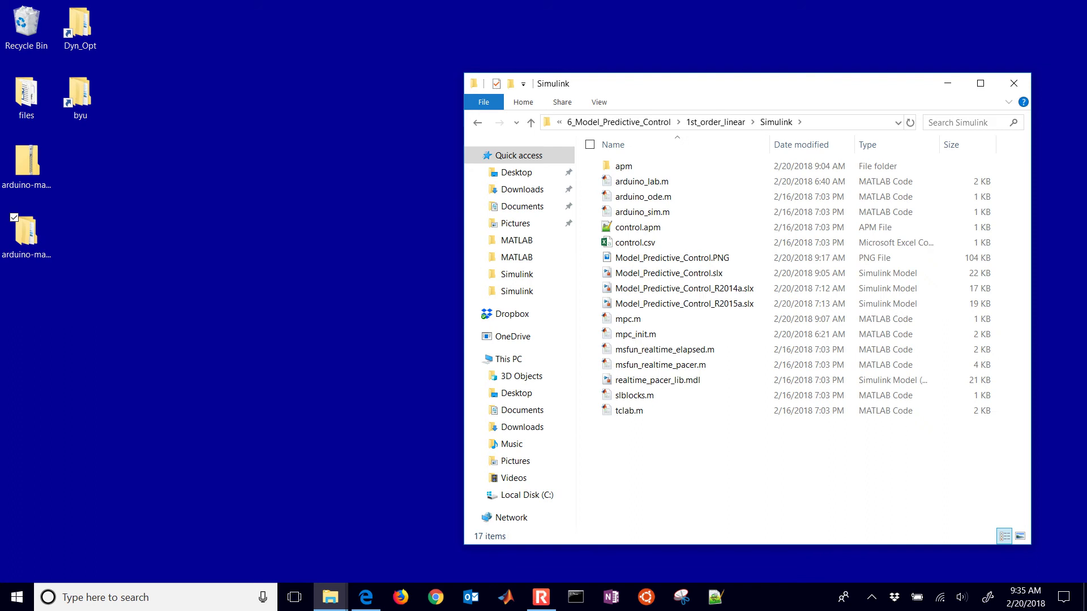
double_click(636, 227)
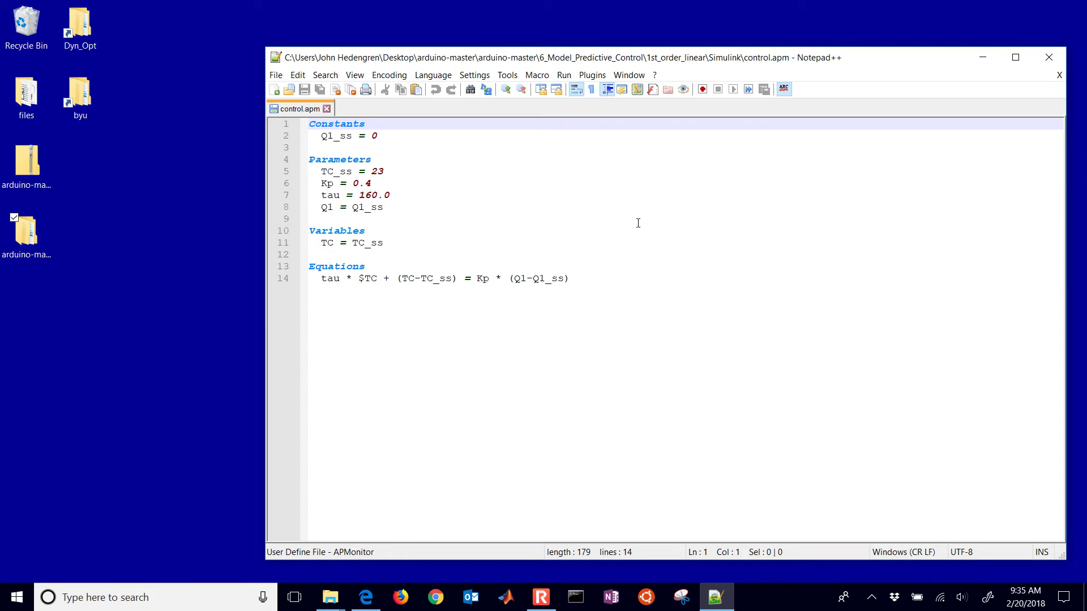
Step: Back in OneNote, handwrite τ dTc/dt = −(Tc in red ink under the TCLab photo
key("alt+Tab")
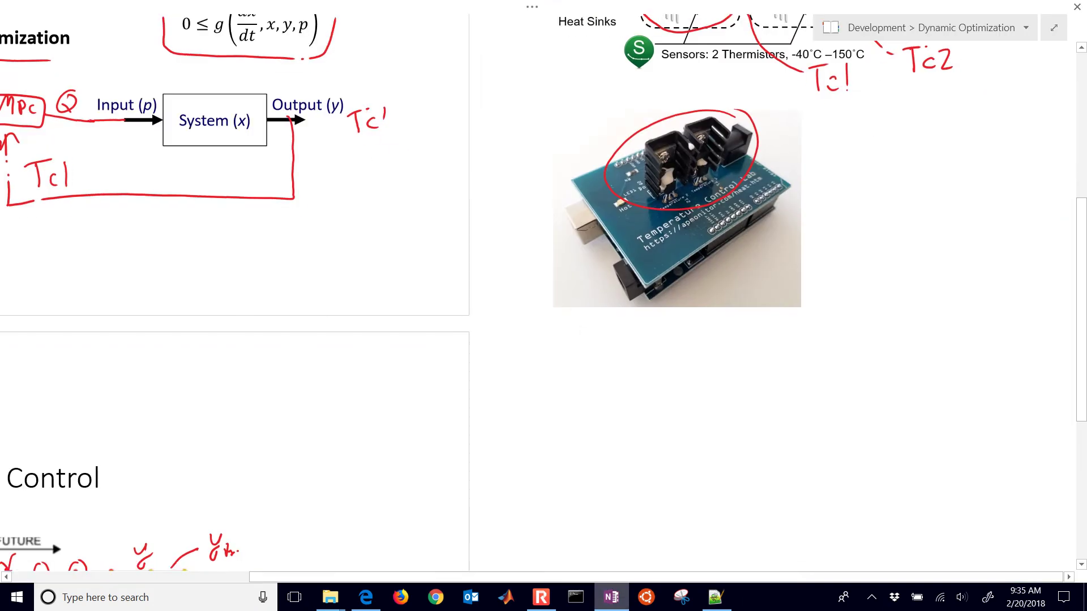
mouse_move(547, 405)
left_mouse_down()
mouse_move(547, 441)
mouse_move(557, 407)
left_mouse_up()
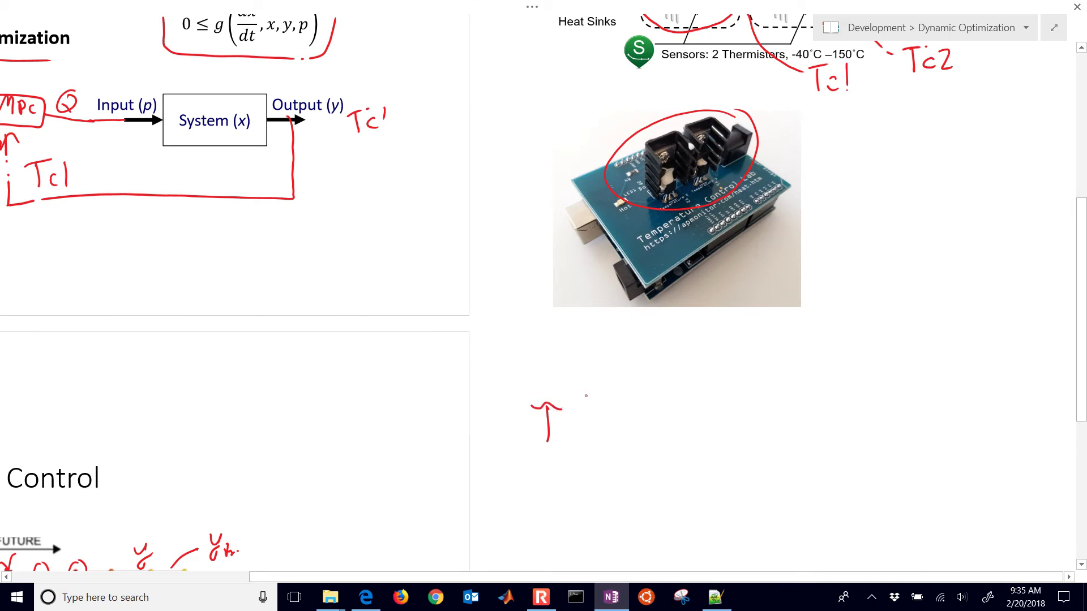
mouse_move(595, 371)
left_mouse_down()
mouse_move(599, 402)
mouse_move(613, 412)
left_mouse_up()
mouse_move(604, 374)
left_mouse_down()
mouse_move(638, 369)
mouse_move(637, 410)
left_mouse_up()
left_click_drag(580, 420, 648, 414)
mouse_move(602, 425)
left_mouse_down()
mouse_move(595, 452)
mouse_move(621, 450)
left_mouse_up()
mouse_move(614, 441)
left_mouse_down()
mouse_move(681, 412)
mouse_move(735, 414)
mouse_move(753, 437)
mouse_move(771, 401)
mouse_move(766, 443)
left_mouse_up()
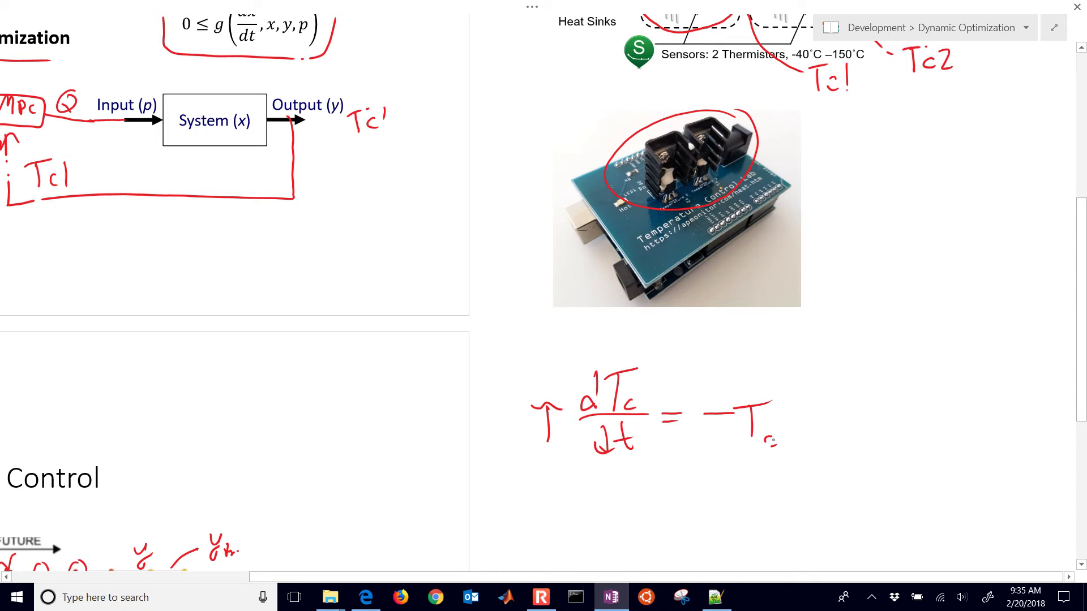
left_click_drag(768, 439, 770, 447)
Step: Complete the equation with + K(Q − Qss) and insert −Tc,ss inside the bracket
left_click_drag(814, 405, 810, 433)
mouse_move(800, 420)
left_mouse_down()
mouse_move(831, 415)
mouse_move(847, 433)
left_mouse_up()
left_click_drag(848, 428, 871, 400)
left_click_drag(855, 419, 882, 435)
mouse_move(908, 397)
left_mouse_down()
mouse_move(904, 431)
mouse_move(913, 398)
mouse_move(916, 437)
mouse_move(901, 431)
mouse_move(917, 435)
left_mouse_up()
mouse_move(903, 384)
left_mouse_down()
mouse_move(898, 431)
mouse_move(972, 402)
mouse_move(977, 431)
mouse_move(995, 433)
left_mouse_up()
left_click_drag(1004, 396, 1007, 429)
left_click_drag(991, 436, 1003, 435)
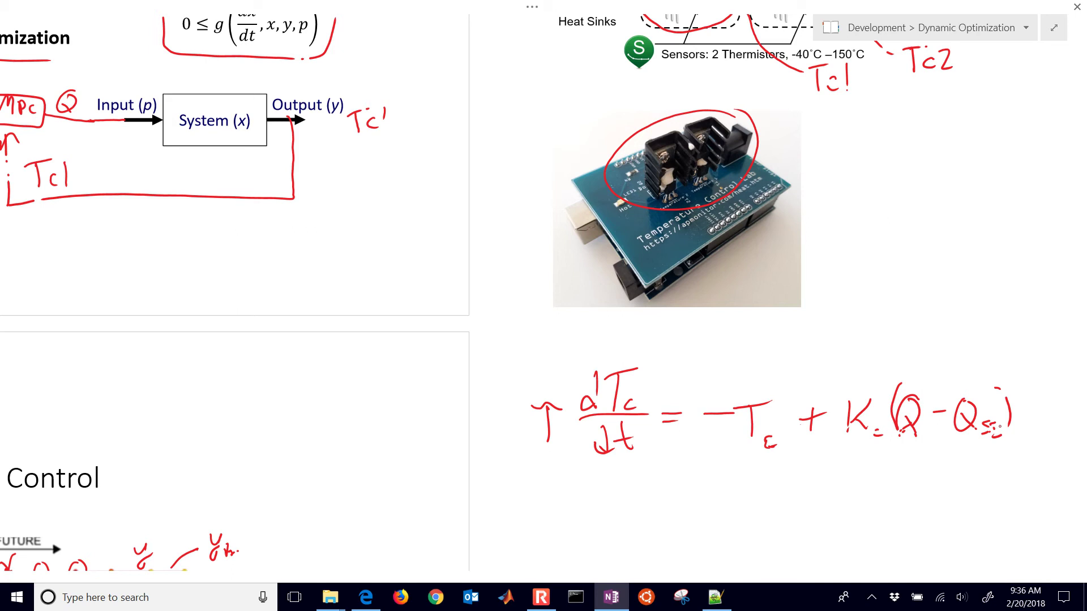
left_click_drag(742, 389, 736, 452)
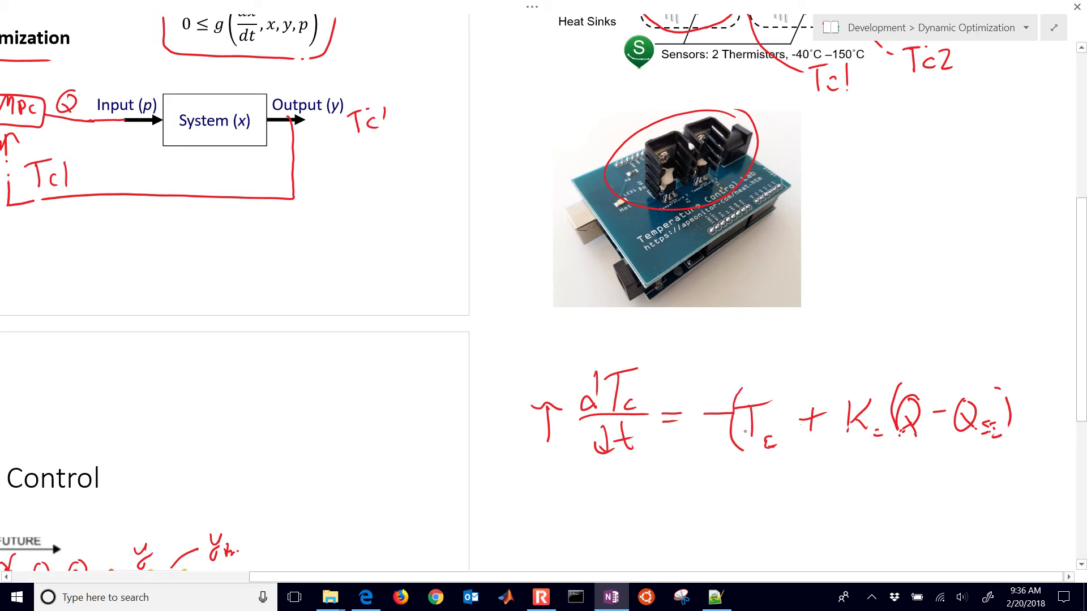
mouse_move(775, 413)
left_mouse_down()
mouse_move(807, 378)
mouse_move(811, 404)
mouse_move(831, 385)
left_mouse_up()
Step: In control.apm, select the model equation on line 14 of the Equations section
key("alt+Tab")
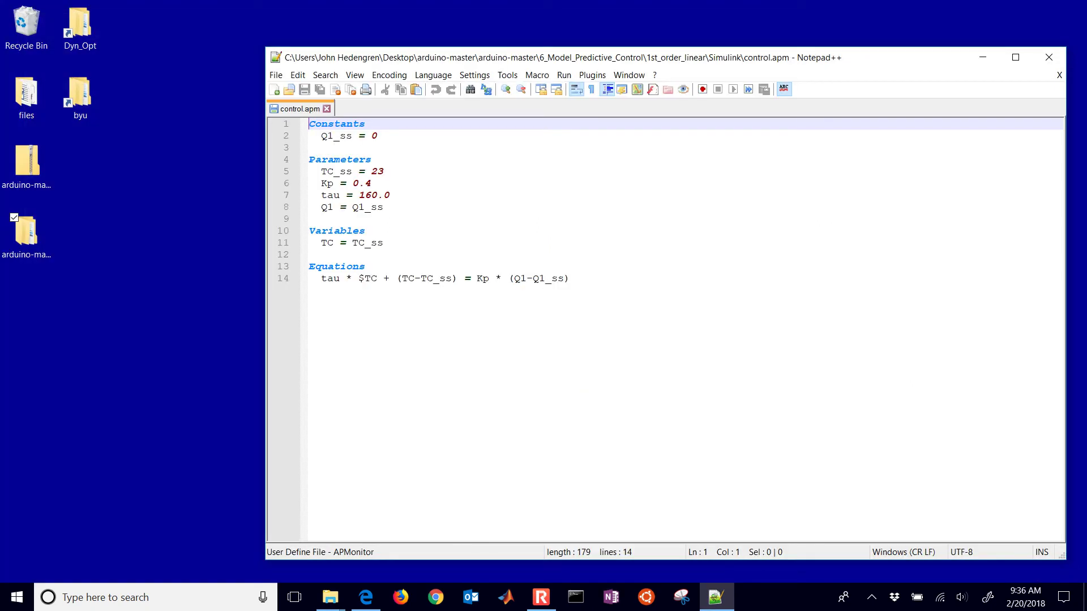
left_click(329, 267)
key("Down")
key("Home")
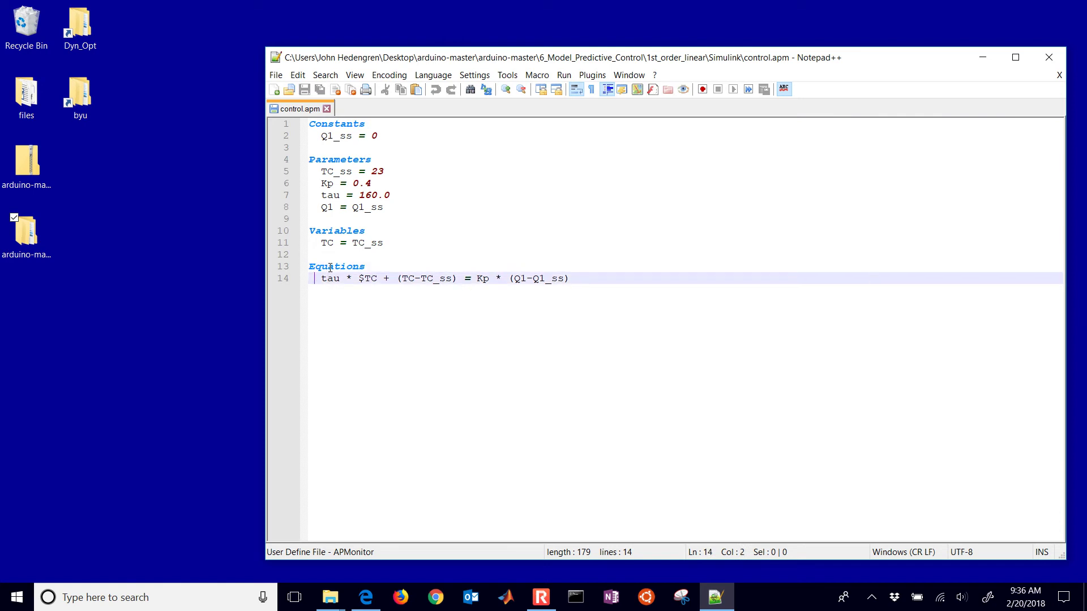
key("shift+End")
Step: Highlight the Kp, tau and Q1 parameter lines, then close Notepad++
key("Up")
key("Up")
key("Up")
key("Up")
key("Up")
key("Up")
key("Up")
key("Up")
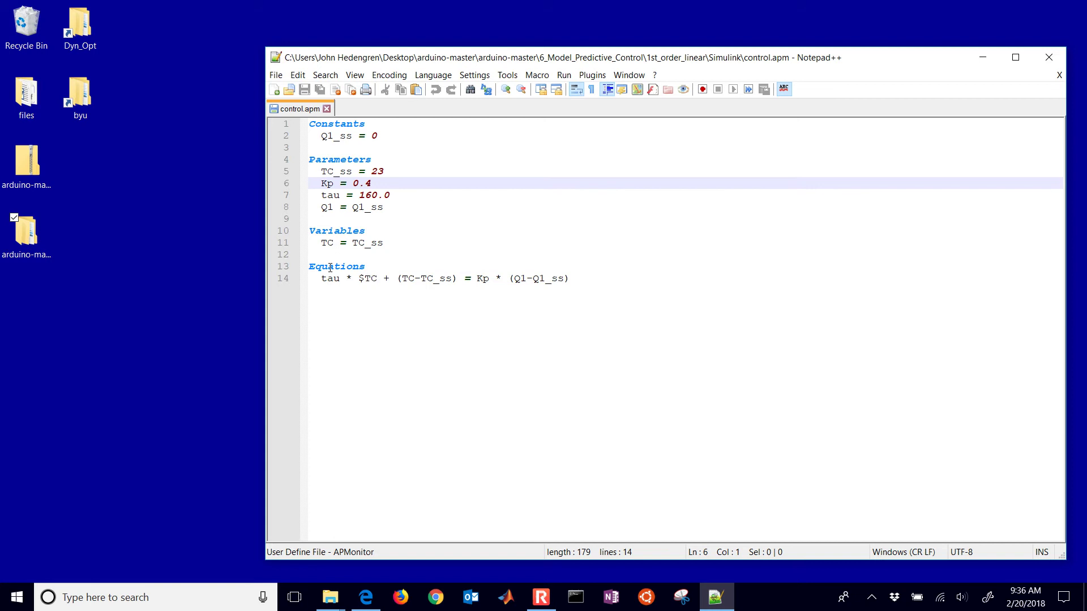
key("shift+Down")
key("shift+Down")
key("shift+Down")
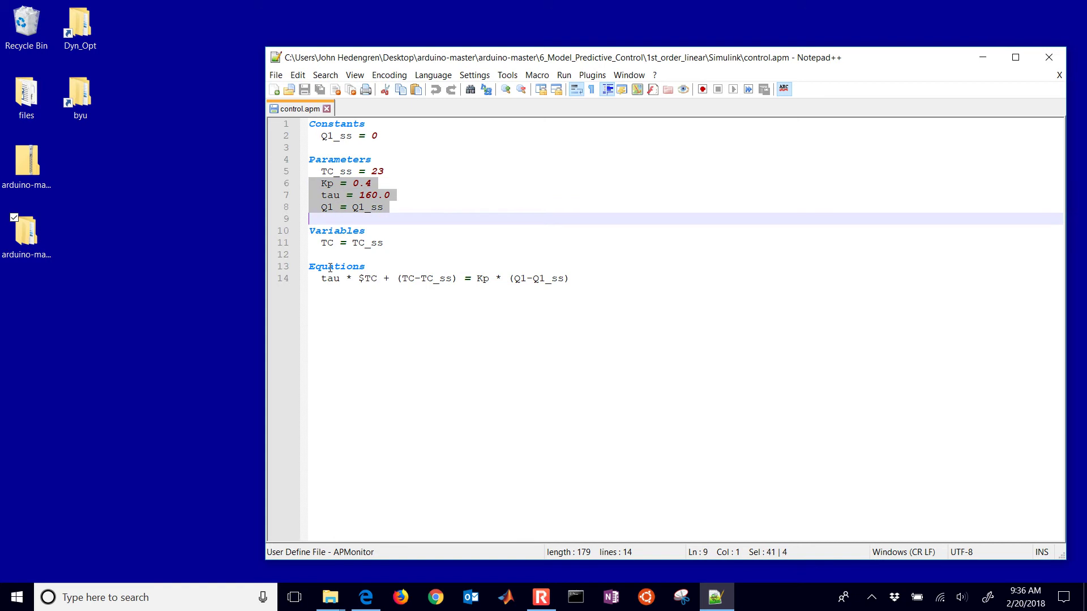
key("Up")
key("Up")
key("Up")
key("Up")
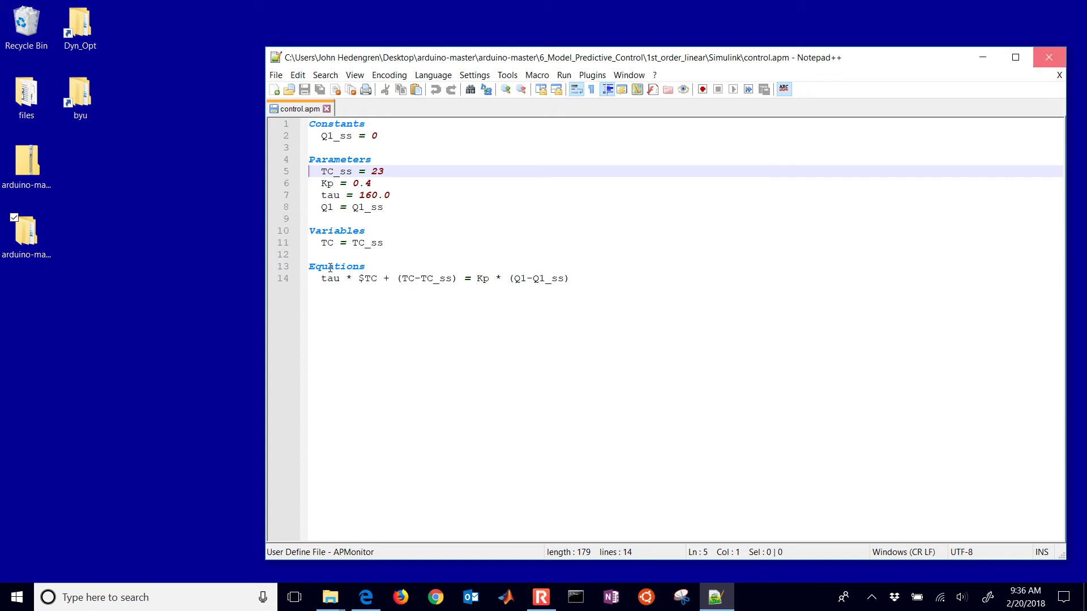
left_click(1049, 57)
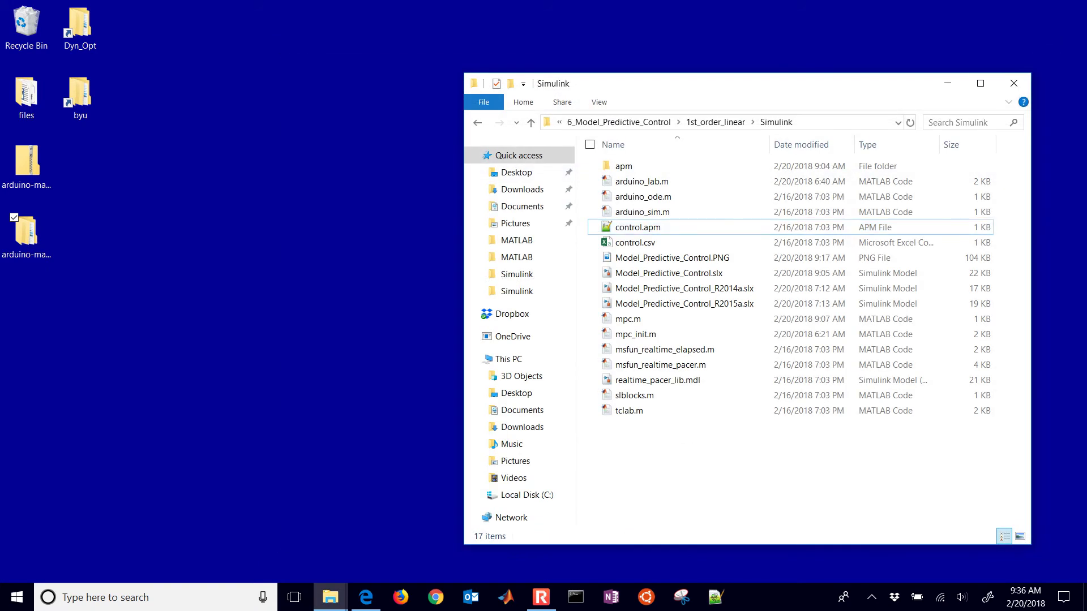
Step: Open Model_Predictive_Control.slx in Simulink and run the MPC simulation
double_click(679, 274)
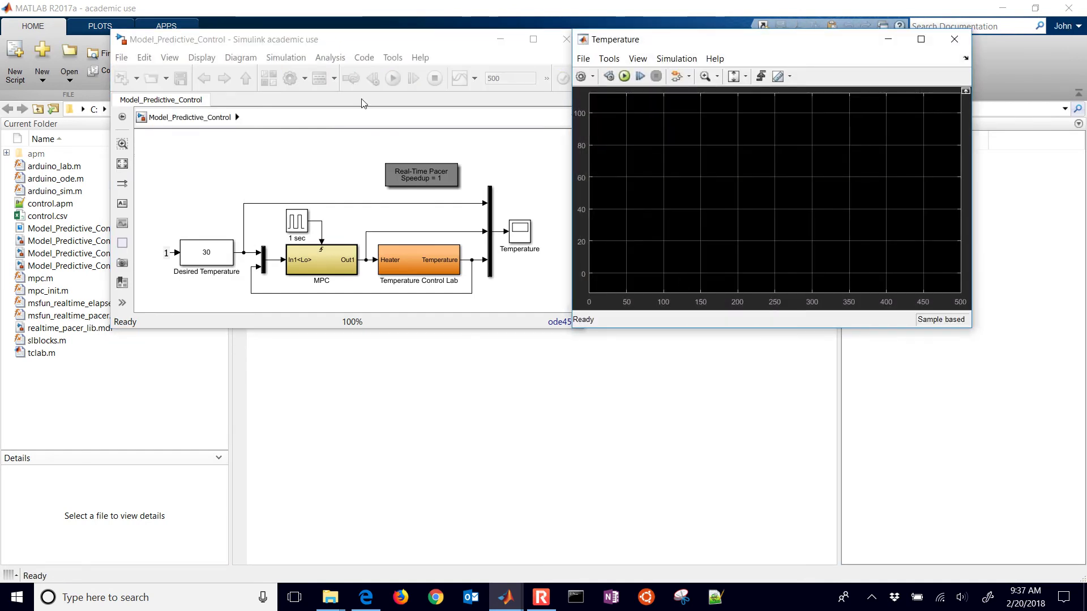
left_click(292, 44)
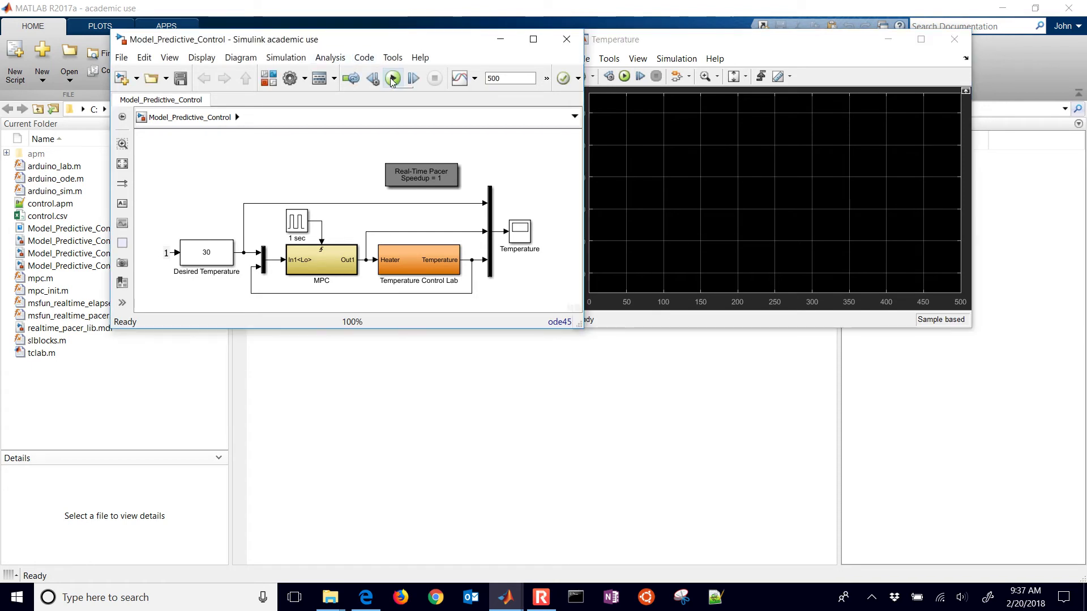
left_click(304, 266)
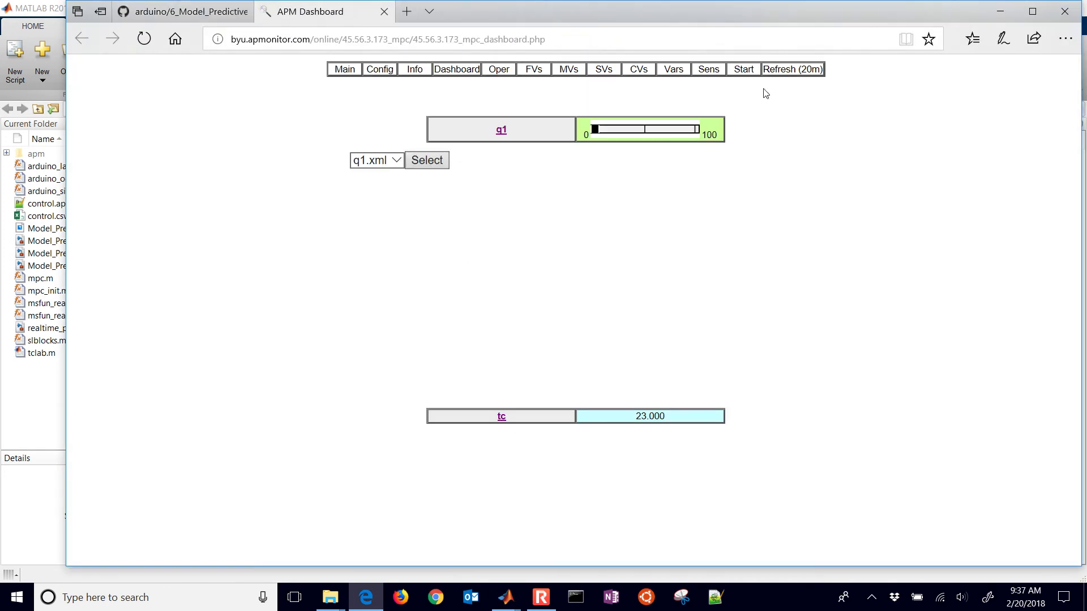
Step: Minimize the Edge APM dashboard to bring the running Simulink model back into view
left_click(1001, 11)
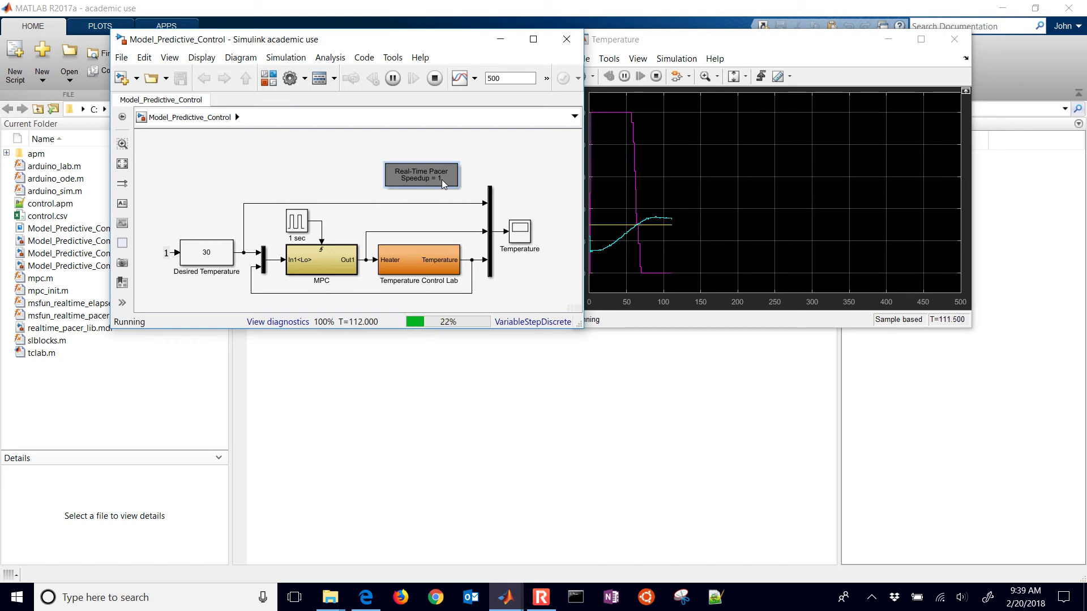
Step: Change the Desired Temperature slider gain value from 30 to 50 and apply it
double_click(210, 262)
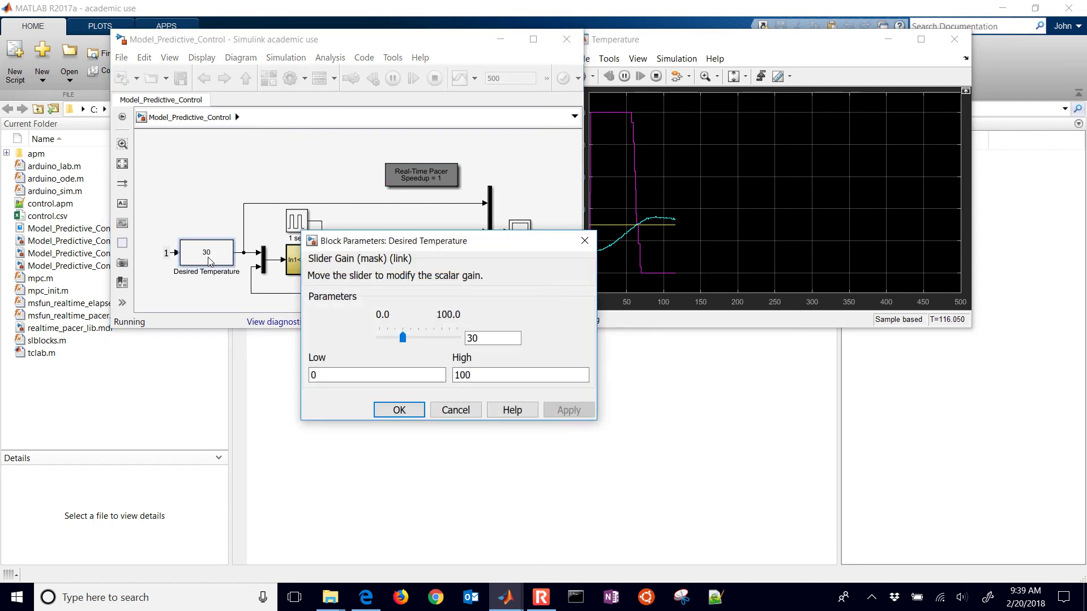
left_click(488, 341)
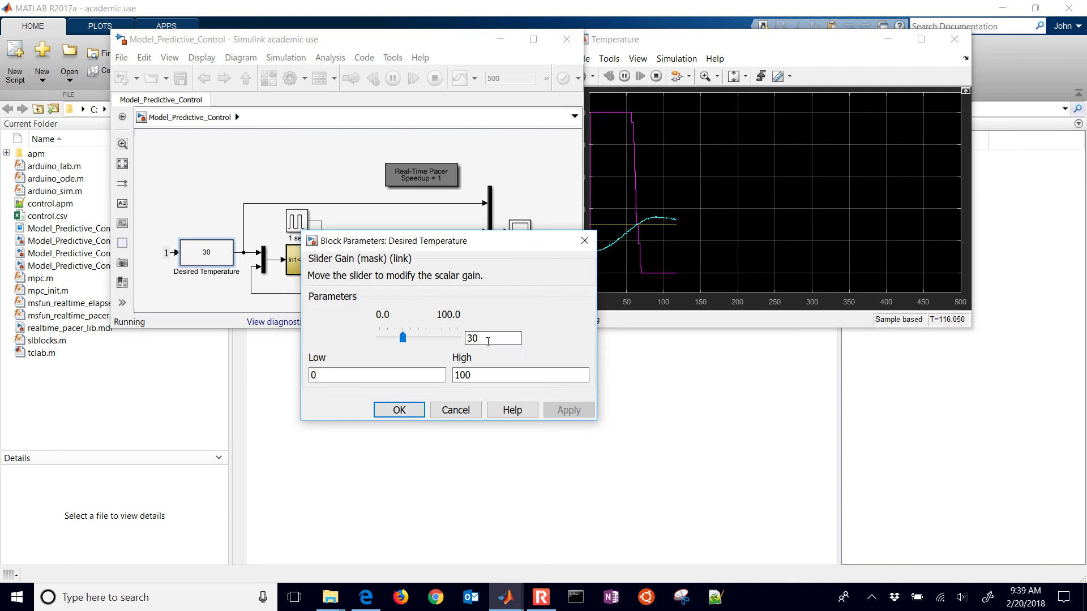
double_click(488, 340)
type("50")
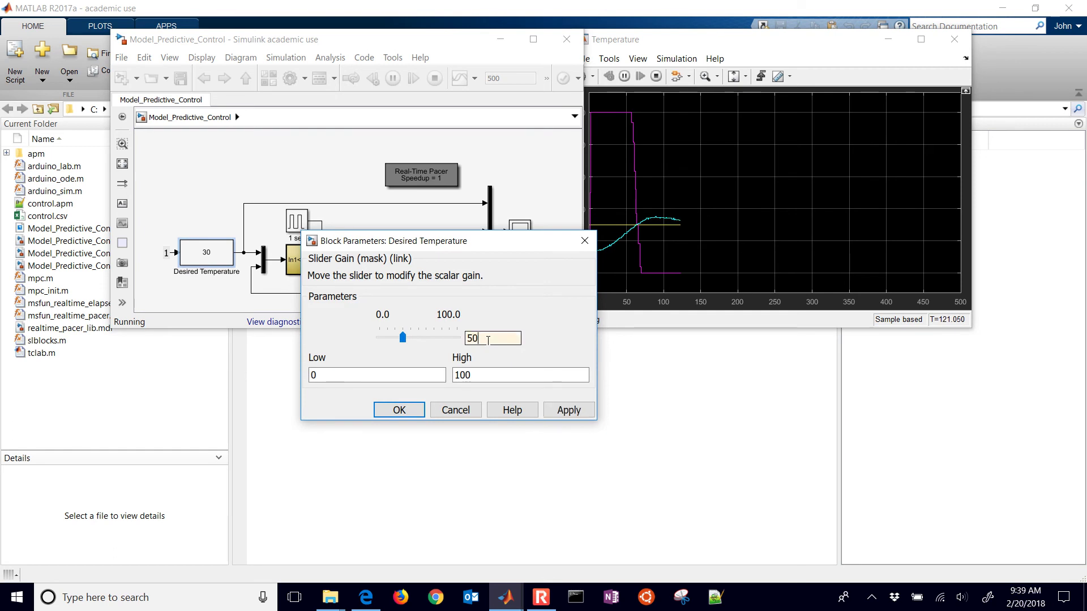
left_click(563, 413)
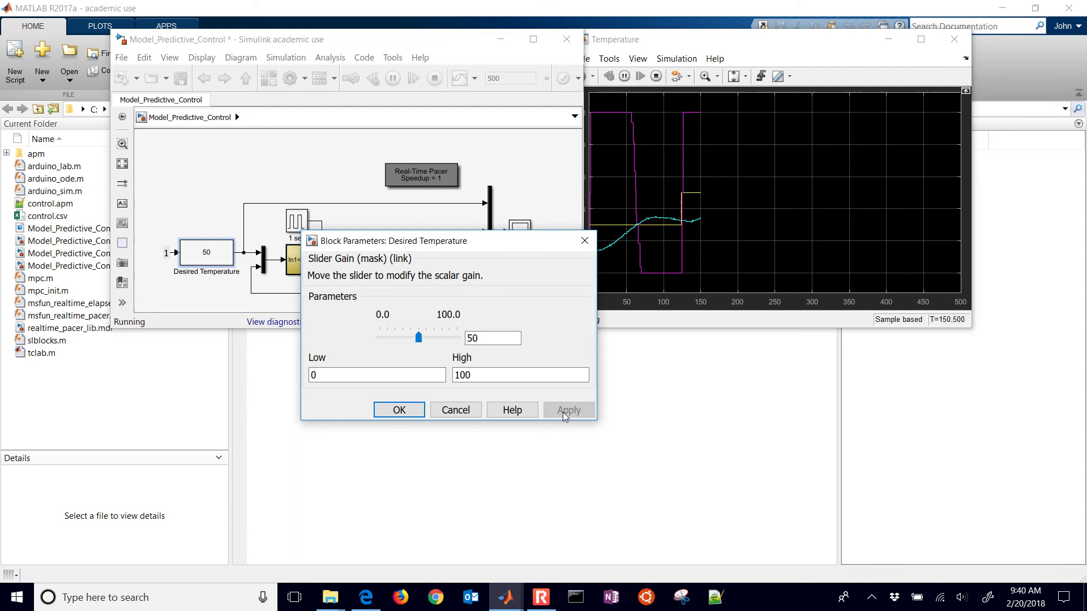
Step: View Model_Predictive_Control.PNG from the Simulink folder in Photos, then close it
left_click(330, 597)
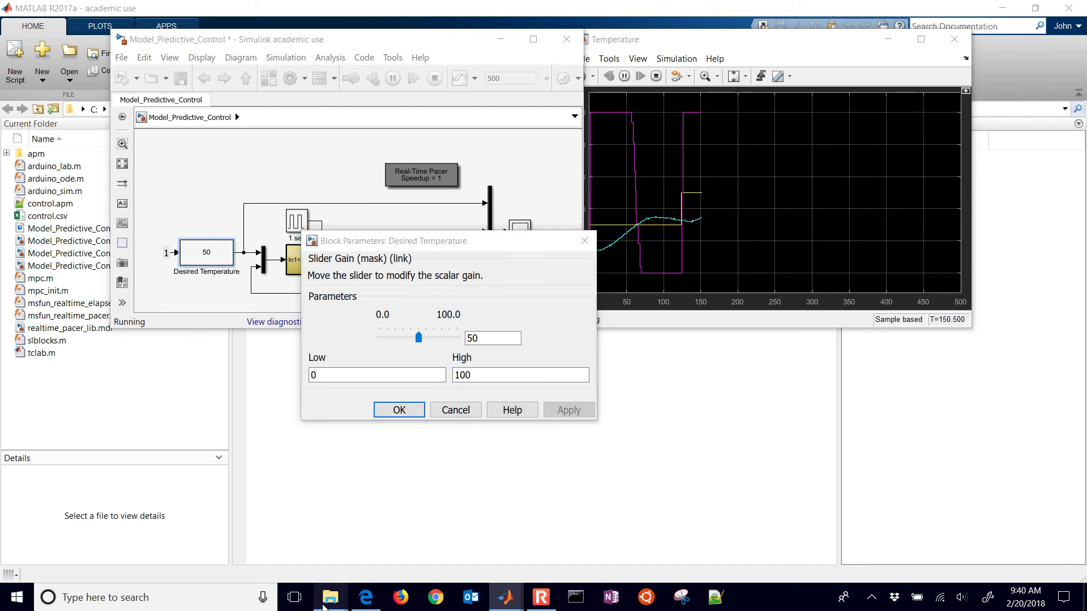
left_click(364, 579)
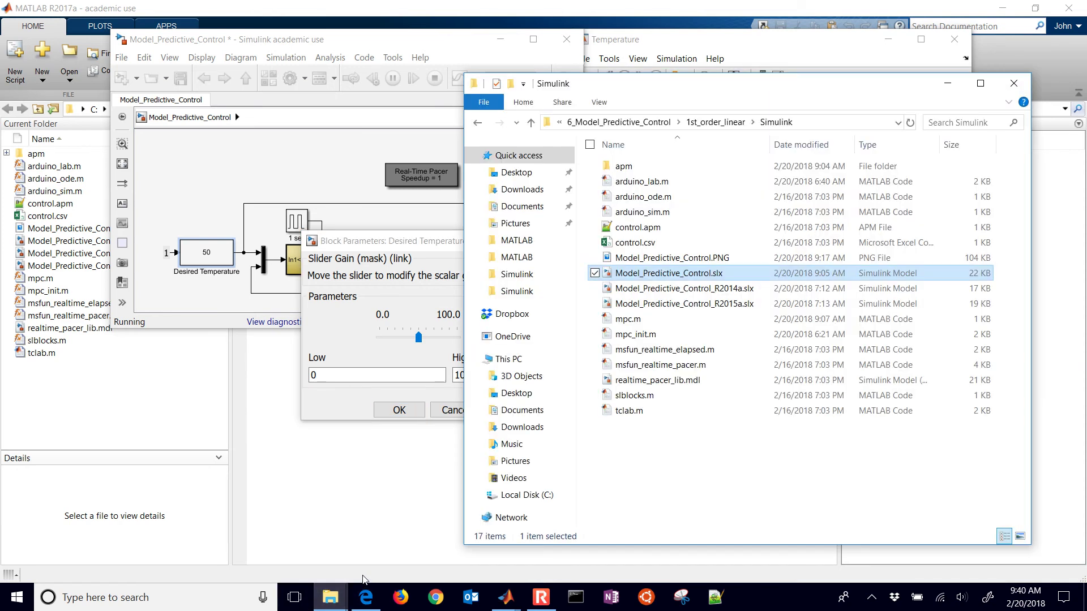
double_click(669, 258)
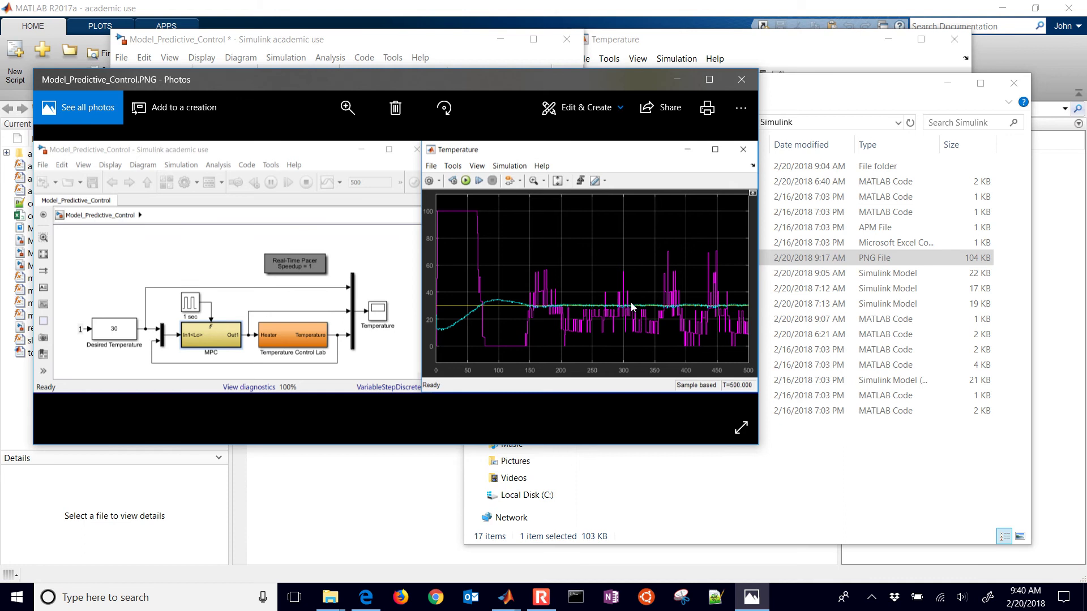
left_click(742, 79)
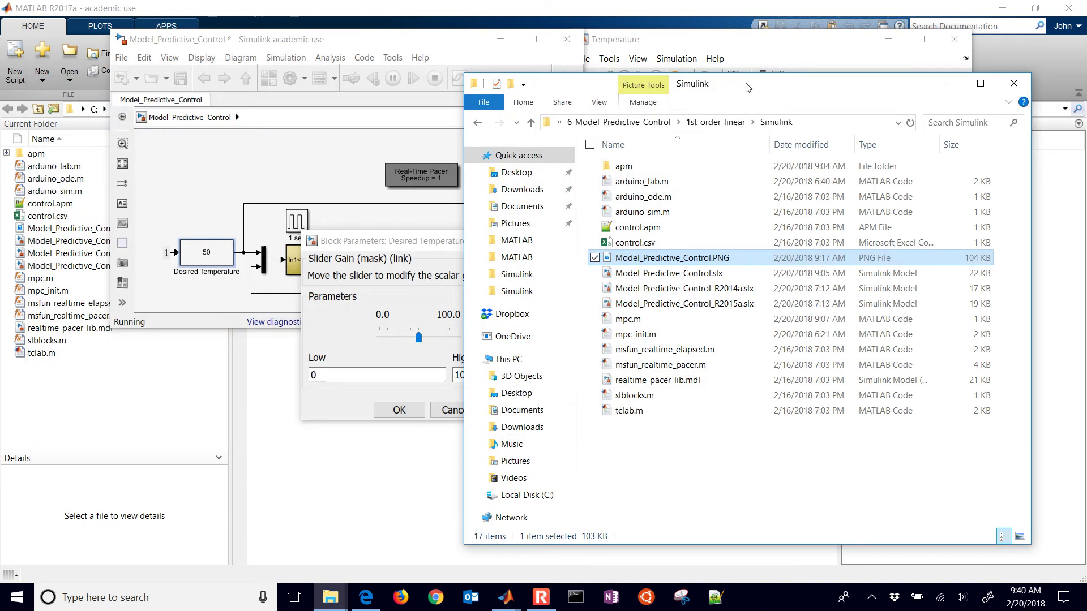
Step: Go up to 6_Model_Predictive_Control and open the 2nd_order_nonlinear folder
left_click(718, 123)
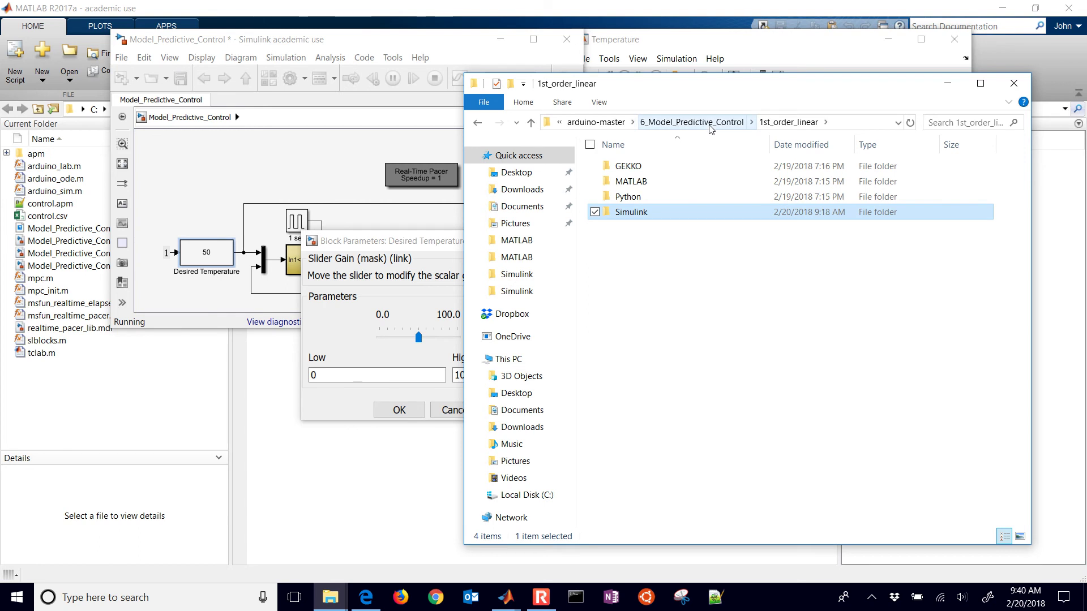
left_click(712, 123)
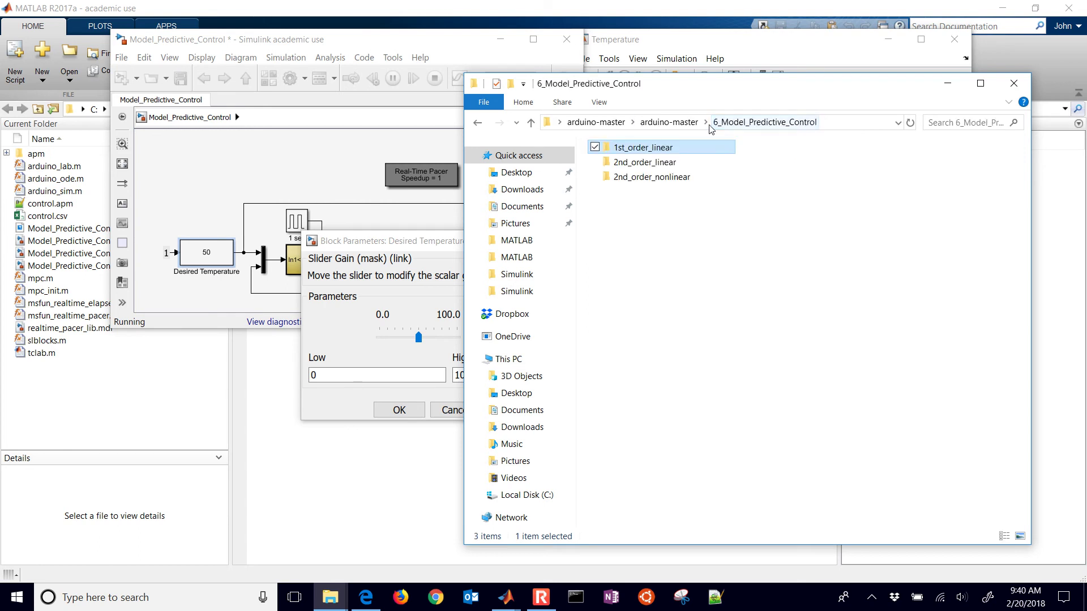
left_click(653, 166)
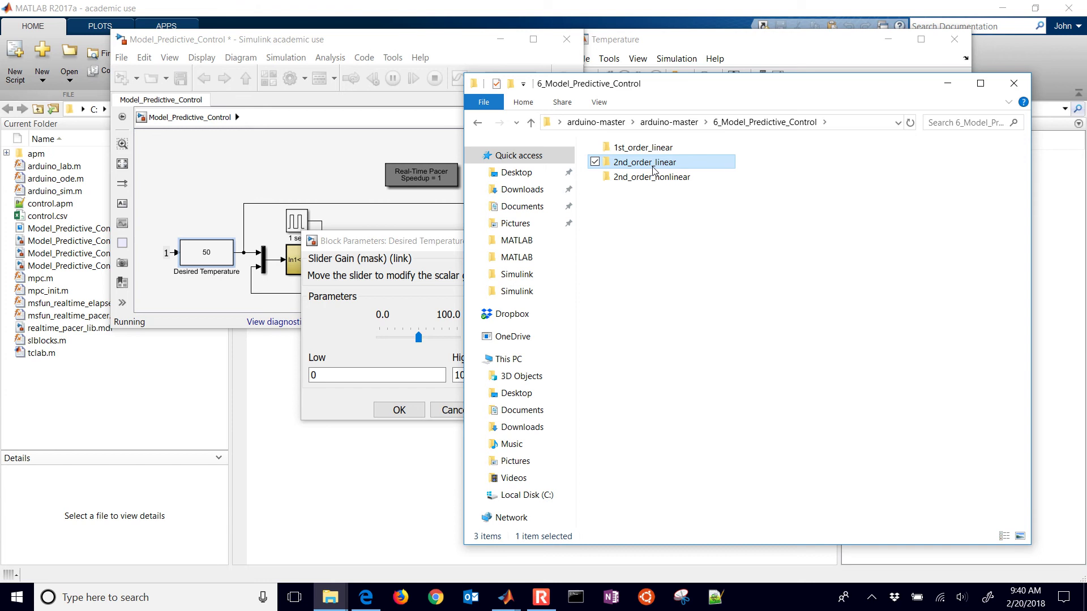
left_click(652, 176)
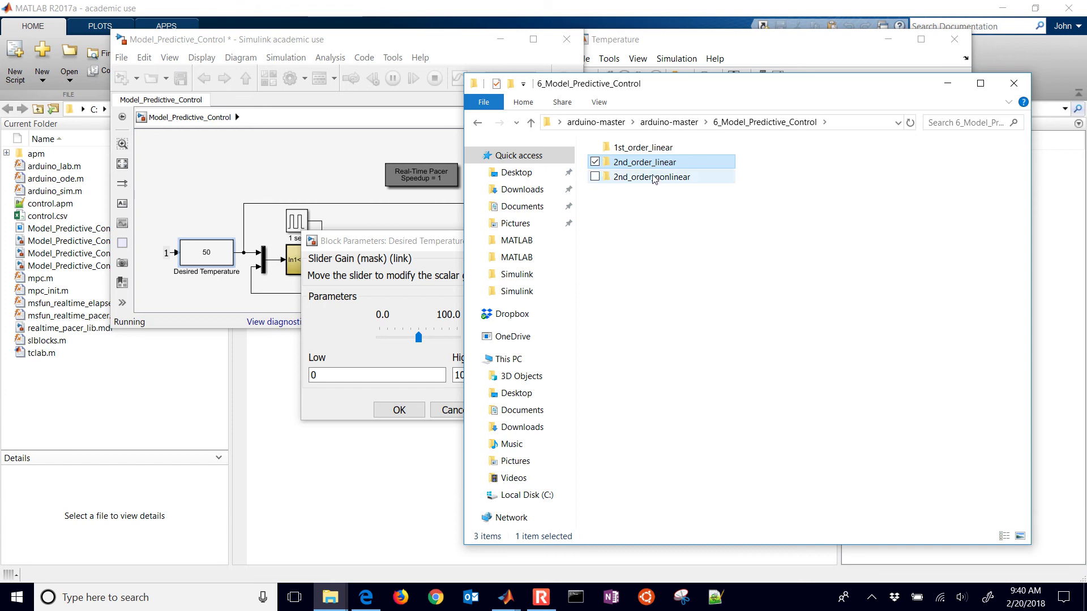
double_click(652, 176)
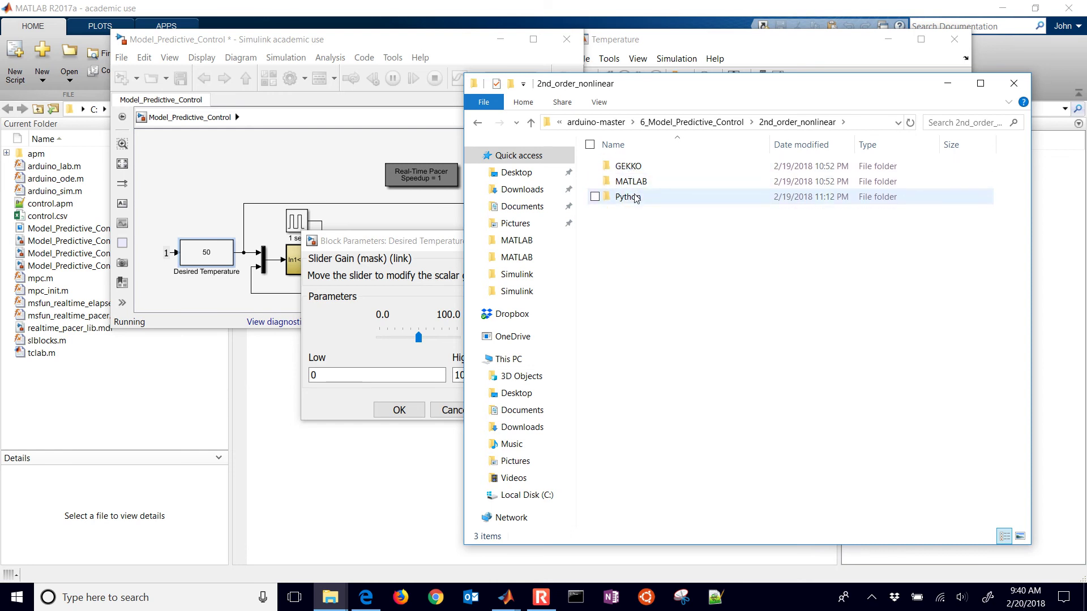
Step: Return to 6_Model_Predictive_Control, point out the linear folders, then minimize File Explorer
left_click(706, 125)
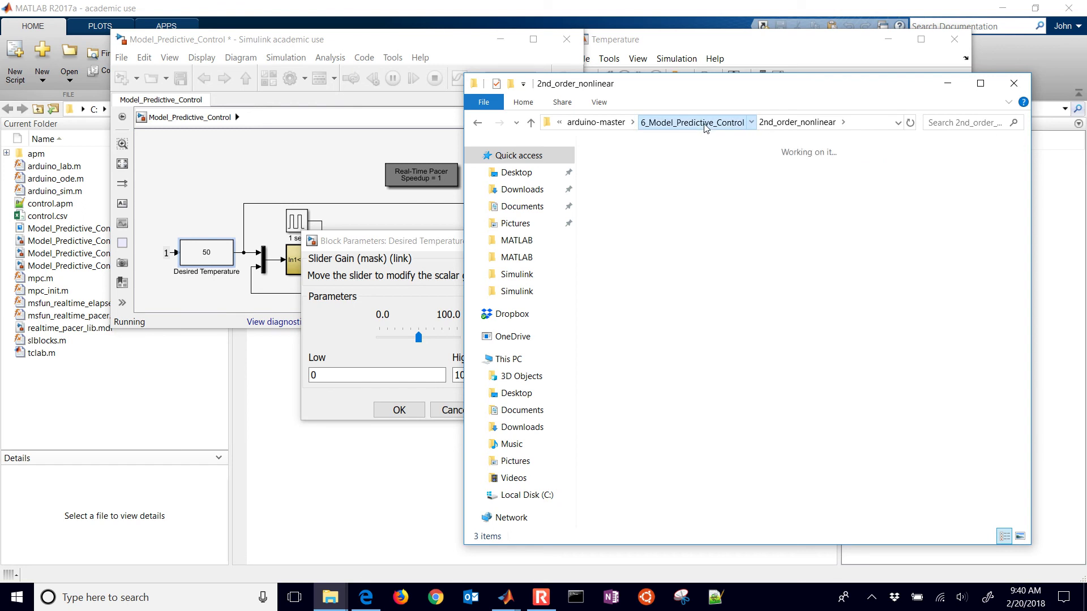
left_click(644, 166)
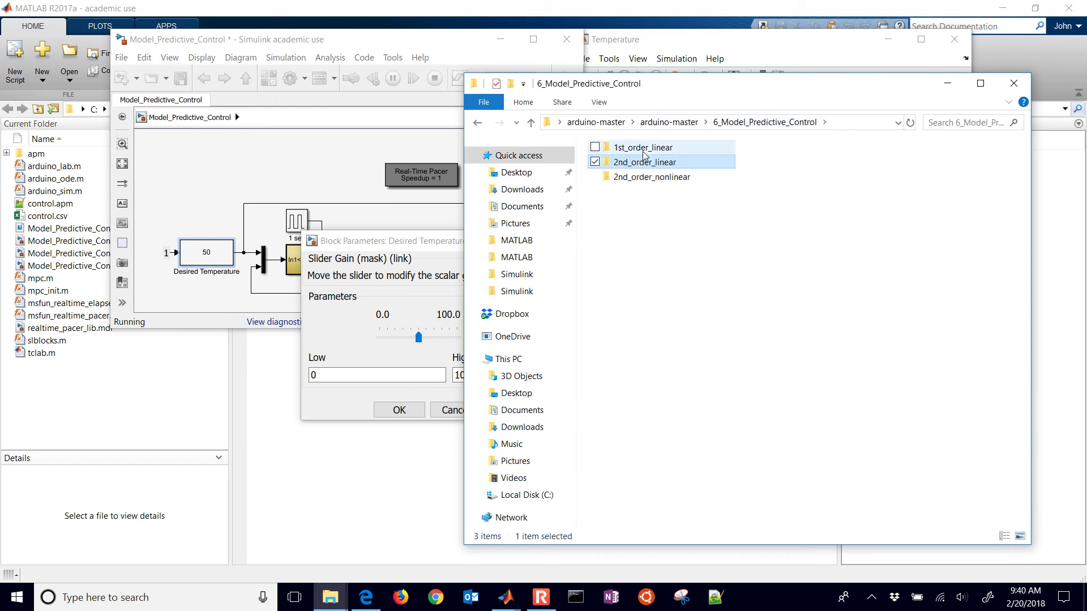
left_click(643, 152)
left_click(641, 163)
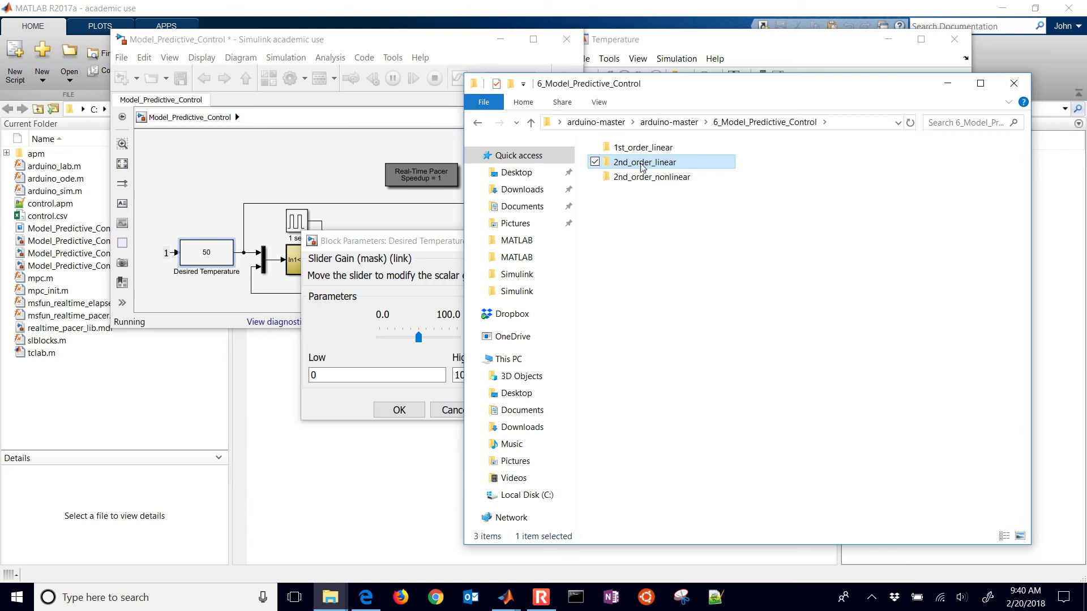
left_click(956, 88)
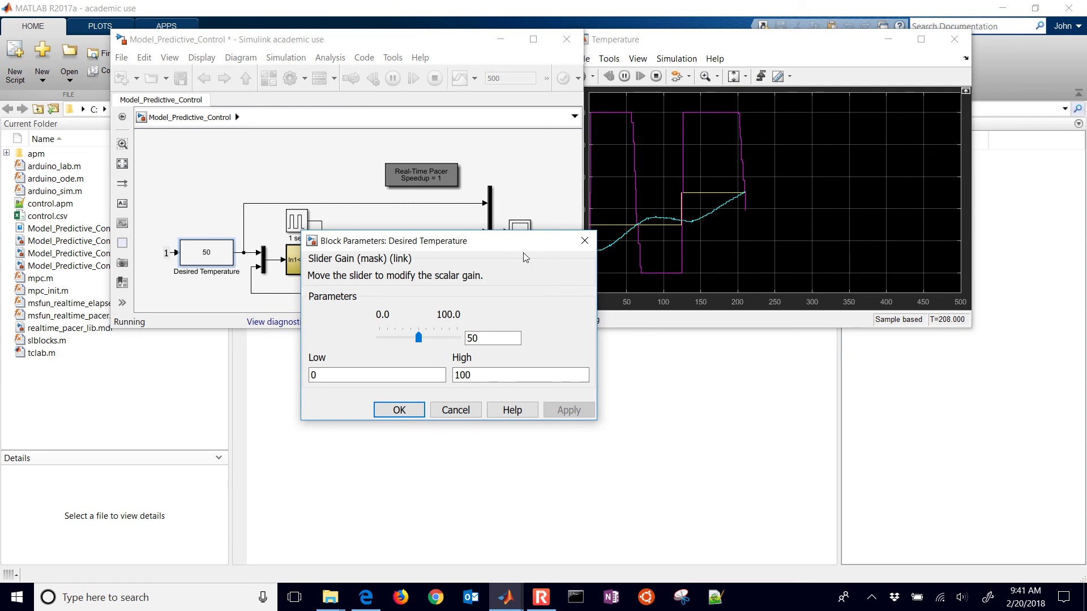
Step: Display the TC trend plot on the APM Dashboard and inspect its tracking curve values
left_click(366, 597)
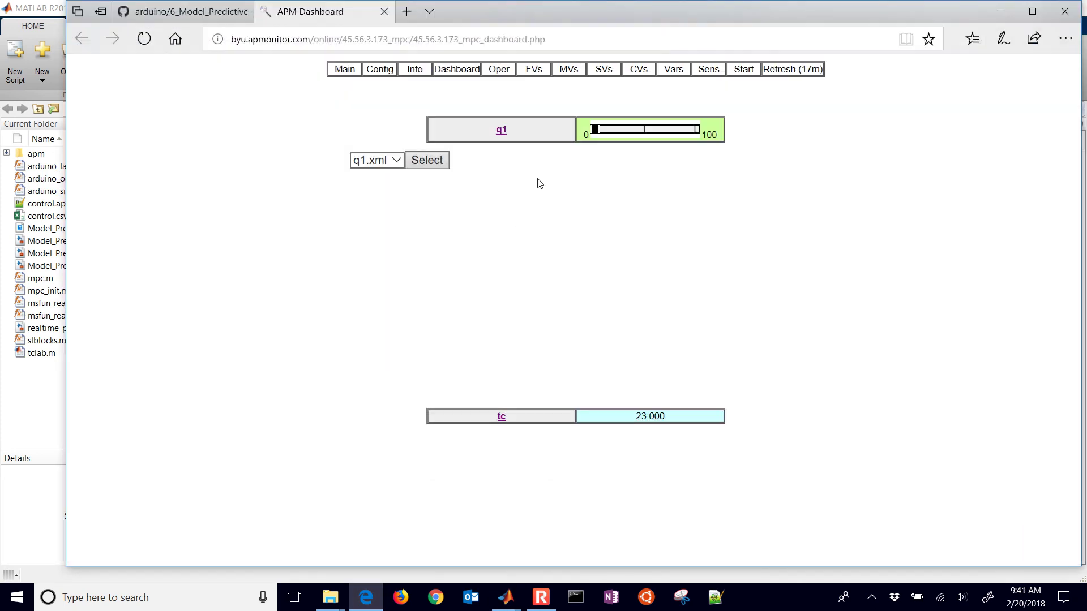
left_click(502, 423)
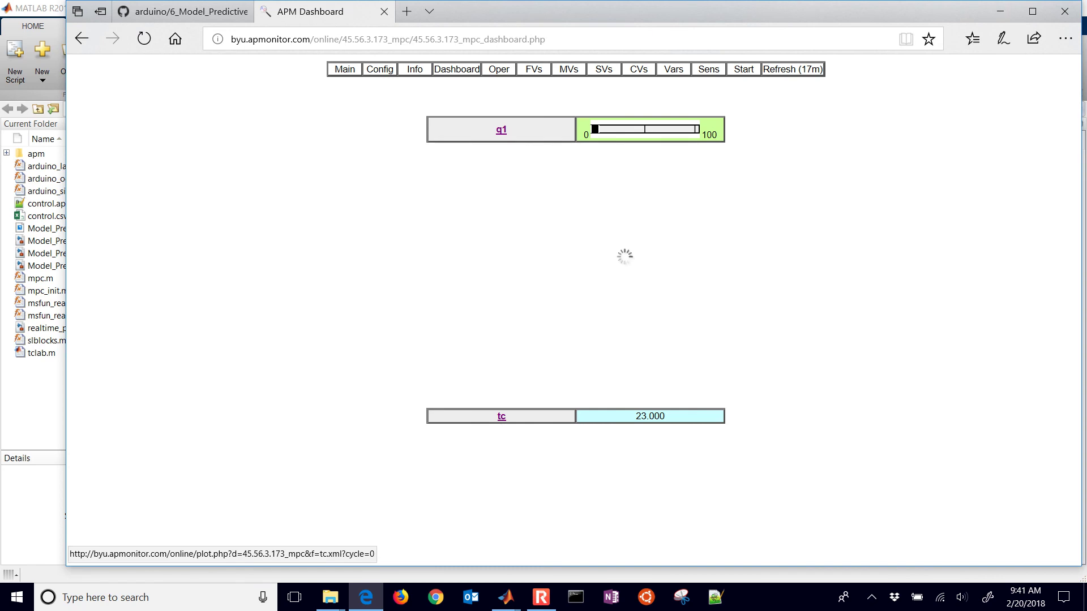
mouse_move(638, 264)
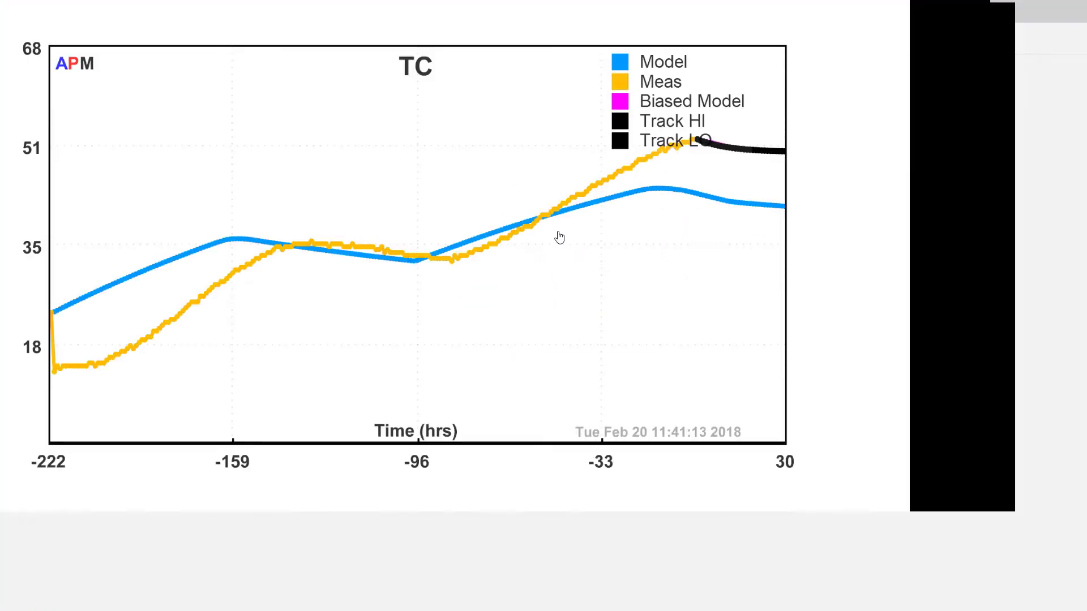
double_click(559, 237)
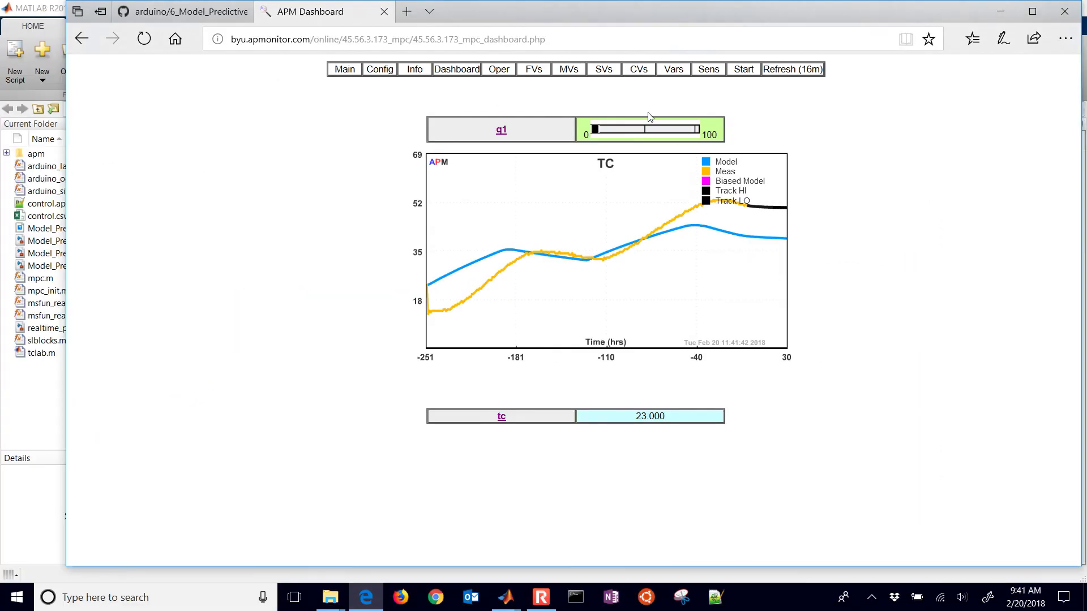
Step: Show the Q1 heater trend plot on the APM Dashboard and inspect its values
left_click(502, 132)
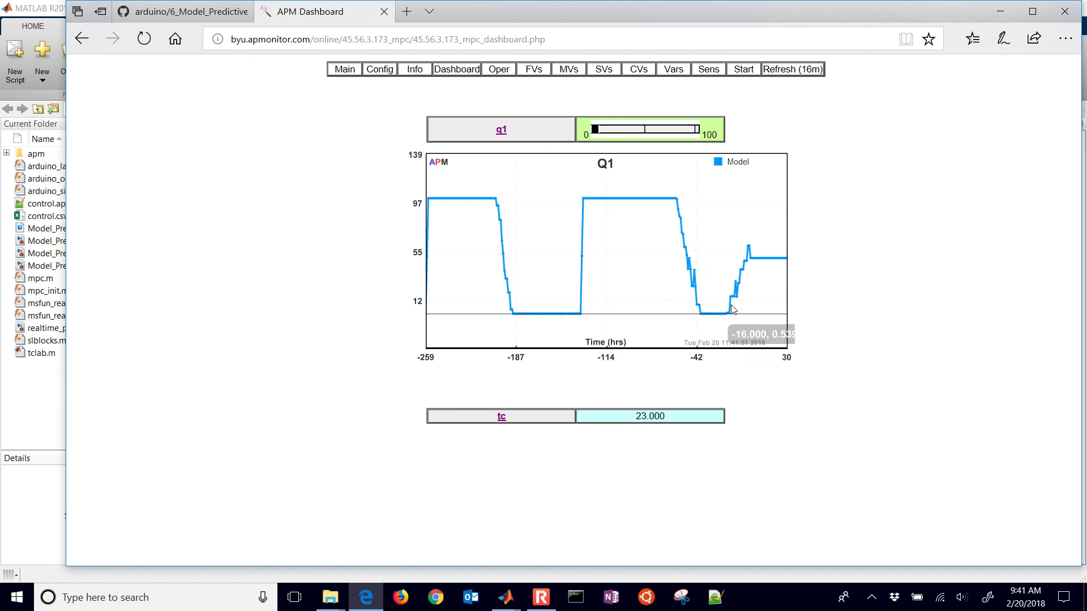
left_click(646, 232)
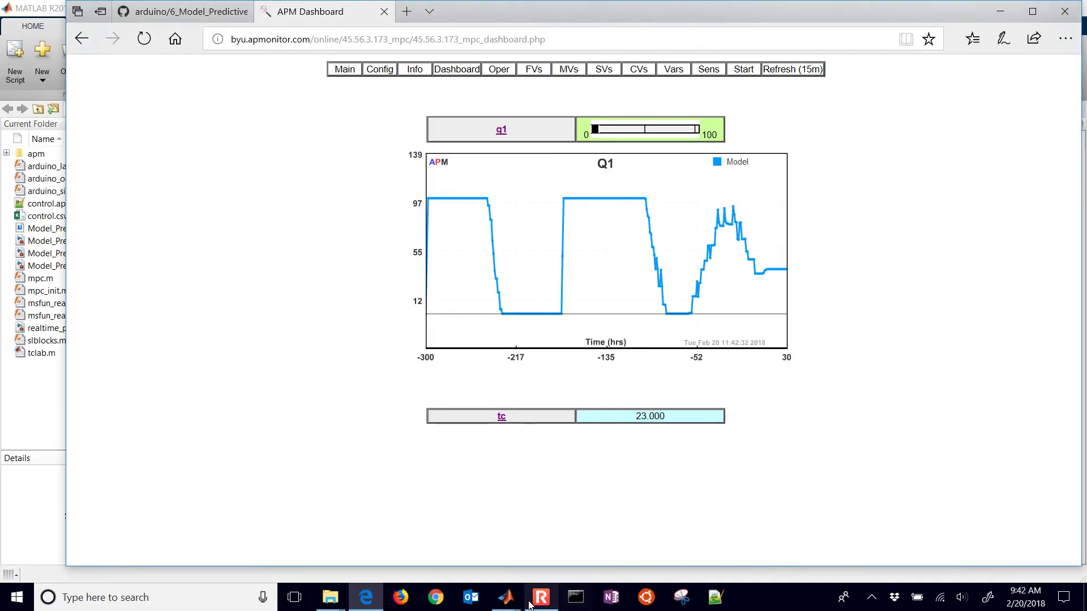
Step: Bring the main MATLAB window forward and minimize it to reveal the APM Dashboard
left_click(505, 597)
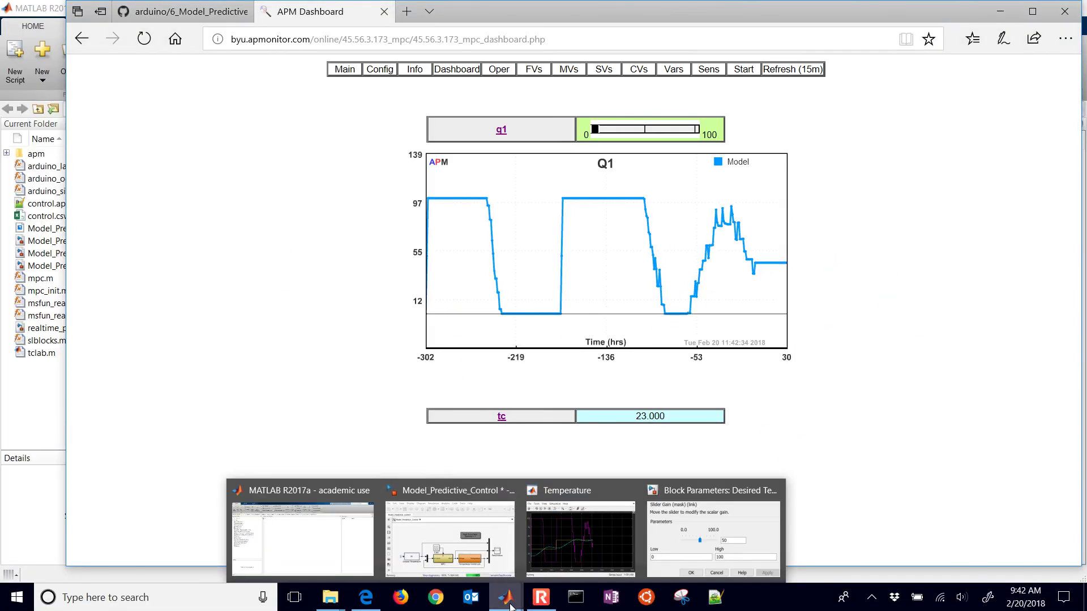
left_click(296, 545)
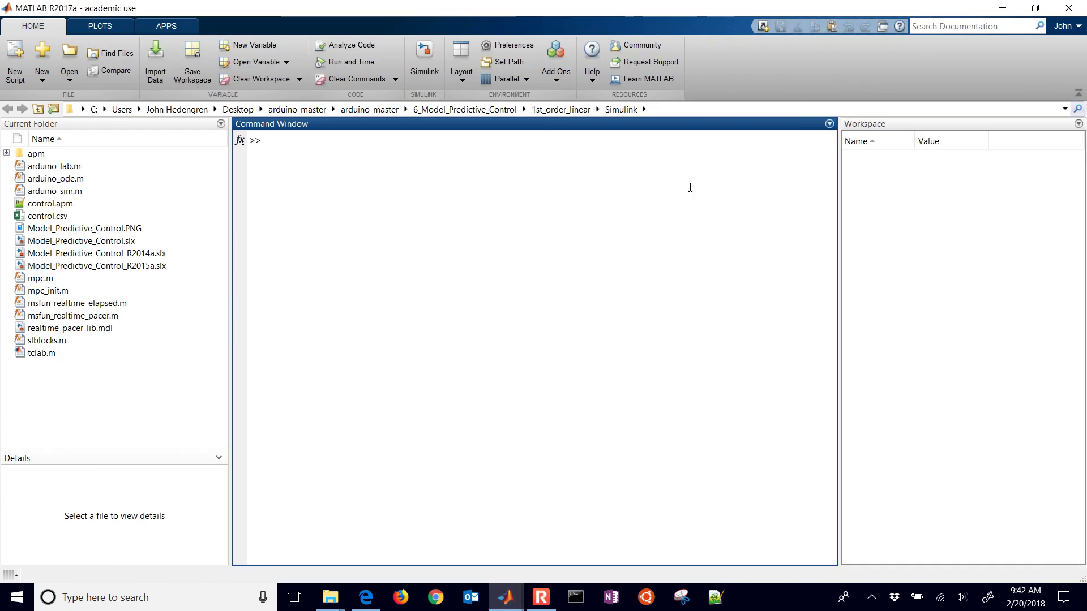
left_click(1004, 10)
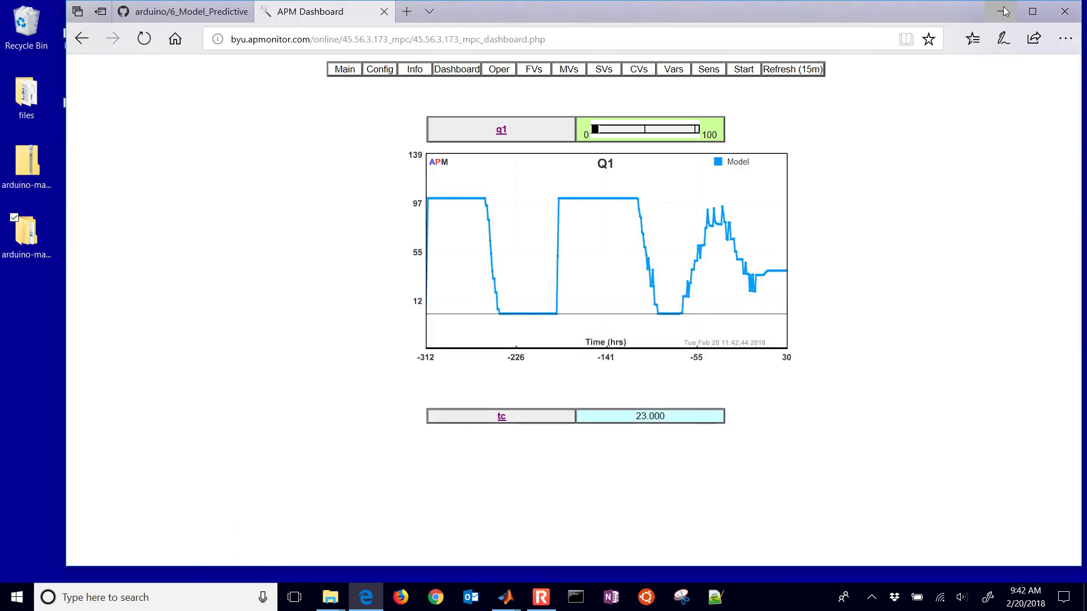
Step: Load the apmonitor.com/do/ Dynamic Optimization course page in Edge
left_click(490, 41)
type("apmon")
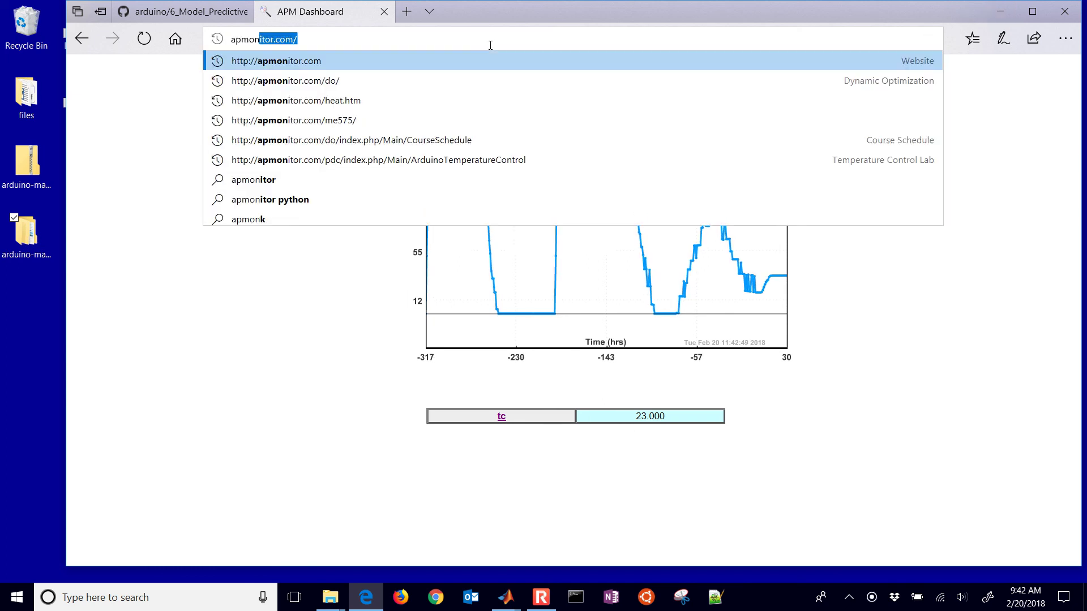
key("End")
type("/do/")
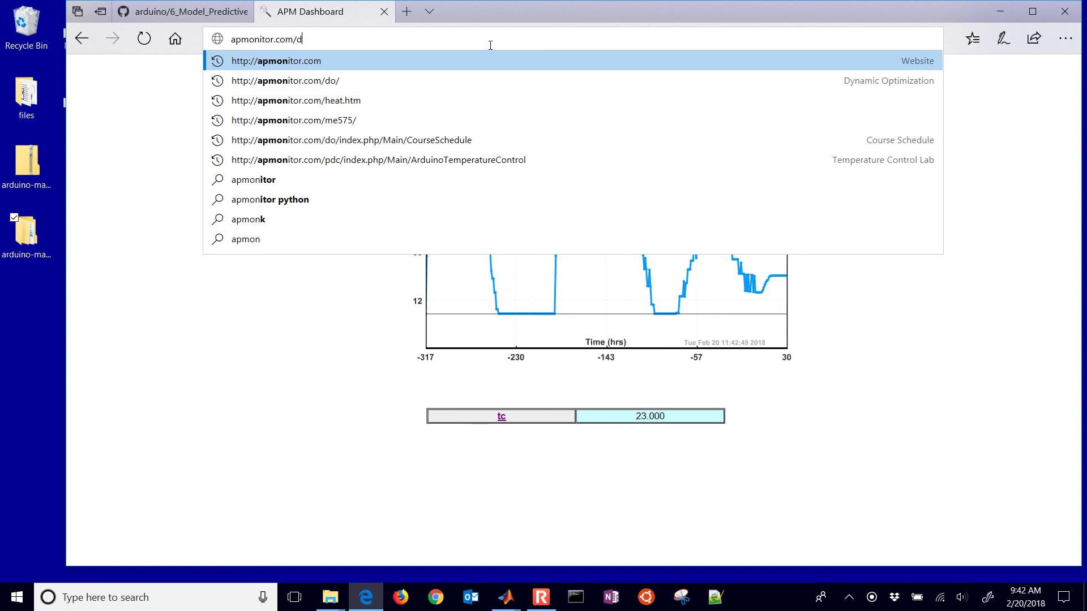
key("Return")
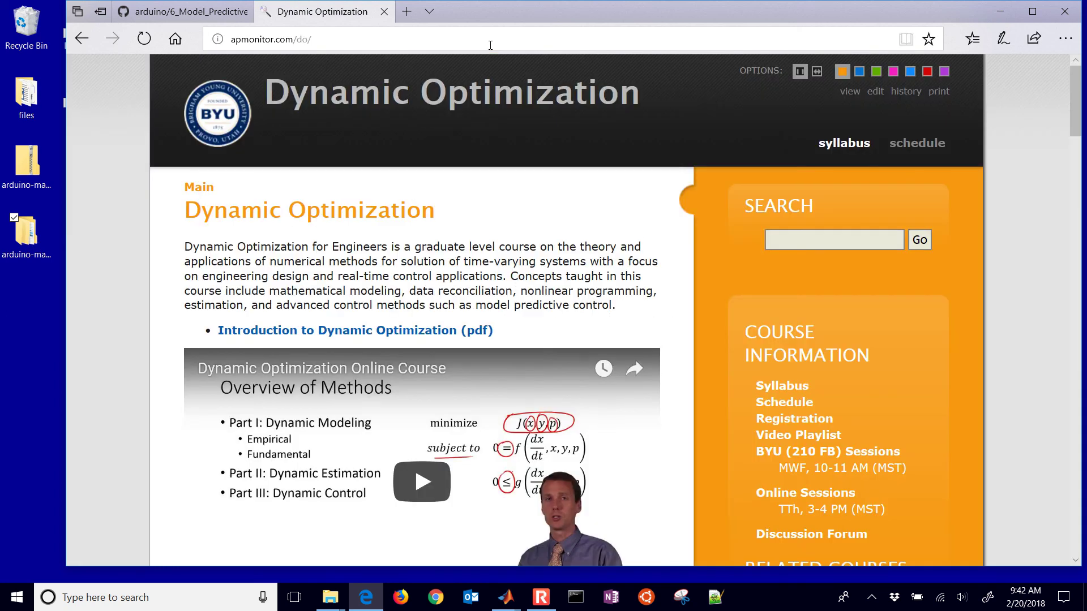
Step: Scroll the course sidebar and open the Arduino Lab link under APPLICATIONS
scroll(566, 312, "down", 7)
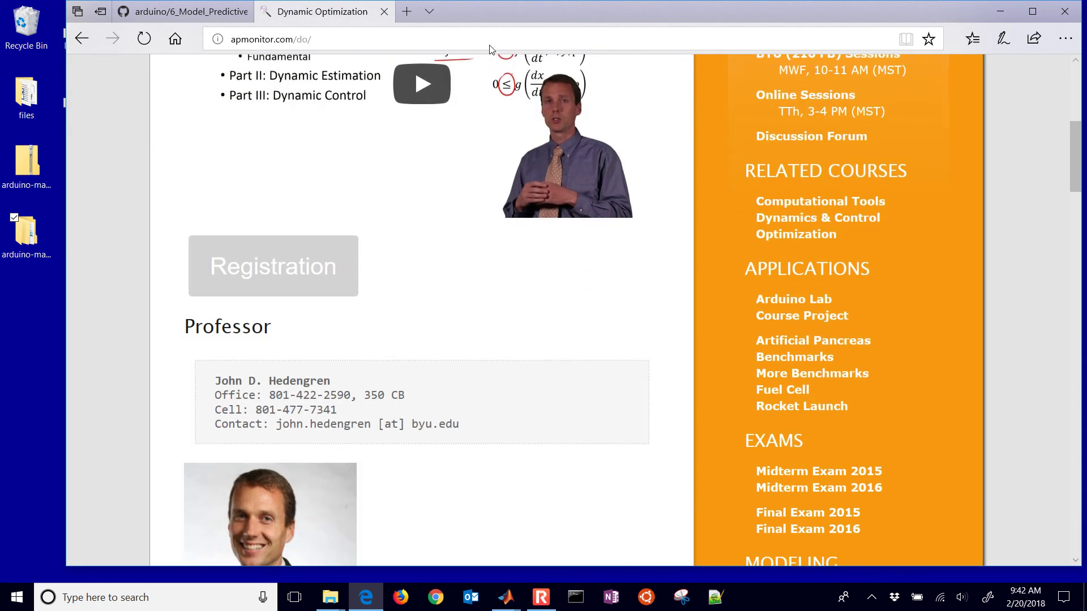
scroll(566, 312, "down", 5)
scroll(736, 192, "up", 5)
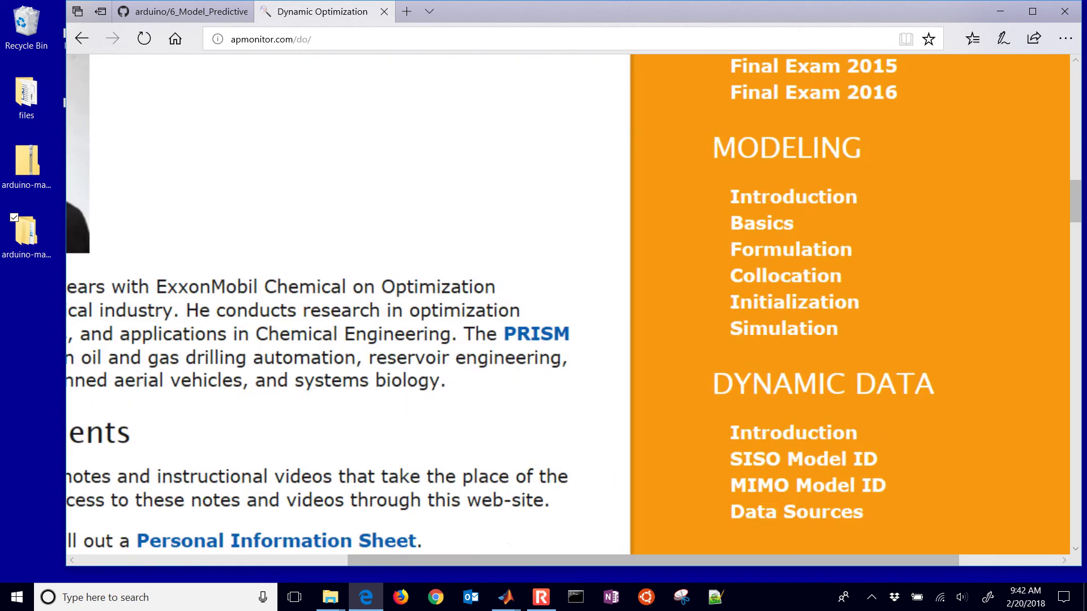
scroll(773, 170, "up", 1)
scroll(490, 49, "down", 5)
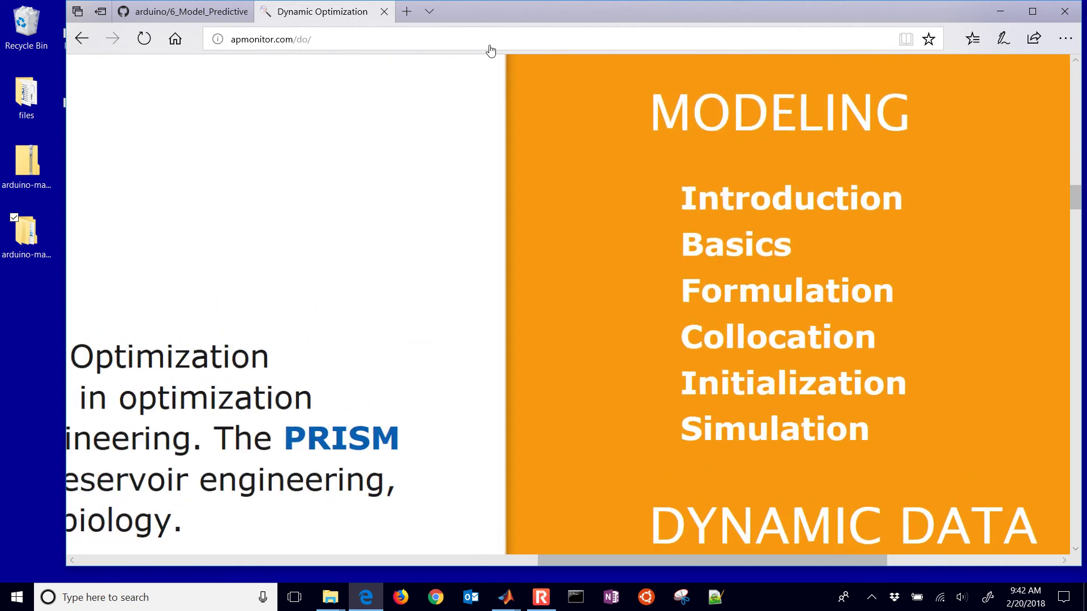
scroll(490, 50, "down", 4)
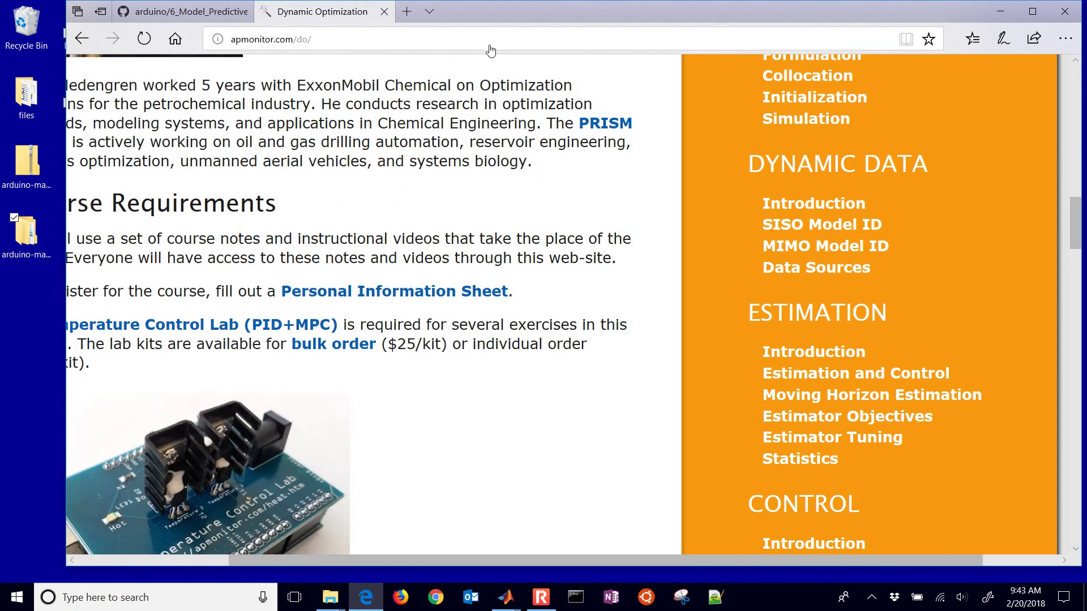
scroll(491, 50, "up", 3)
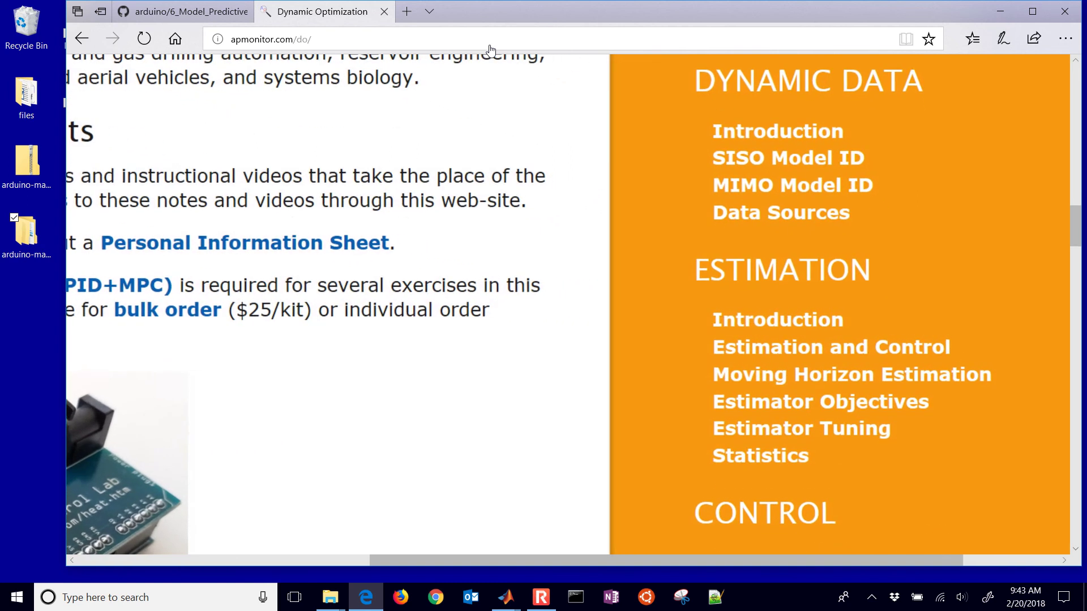
scroll(490, 50, "down", 1)
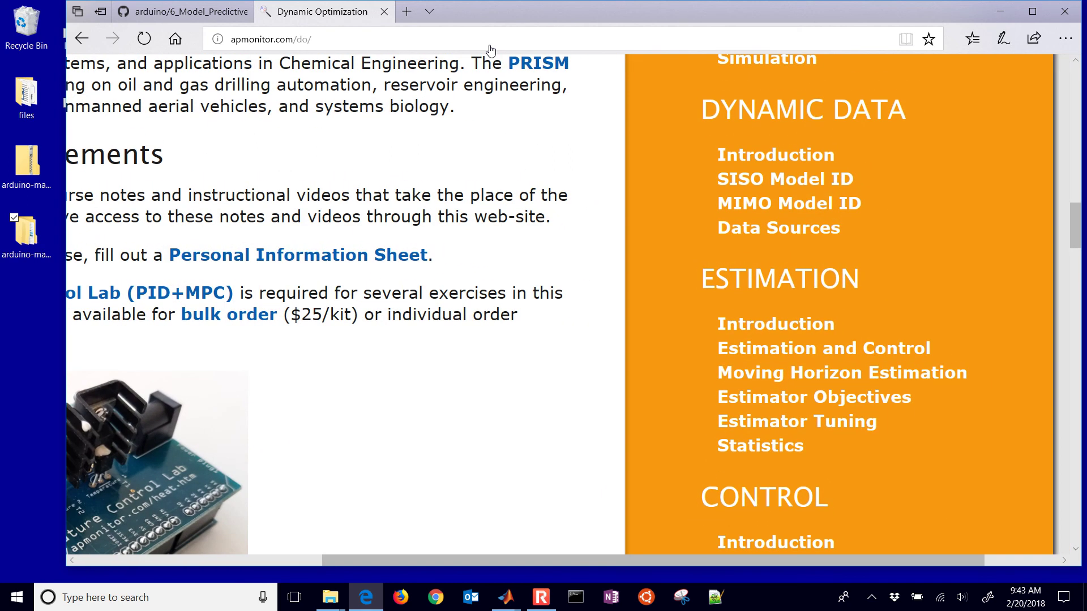
scroll(490, 50, "down", 6)
scroll(490, 50, "up", 3)
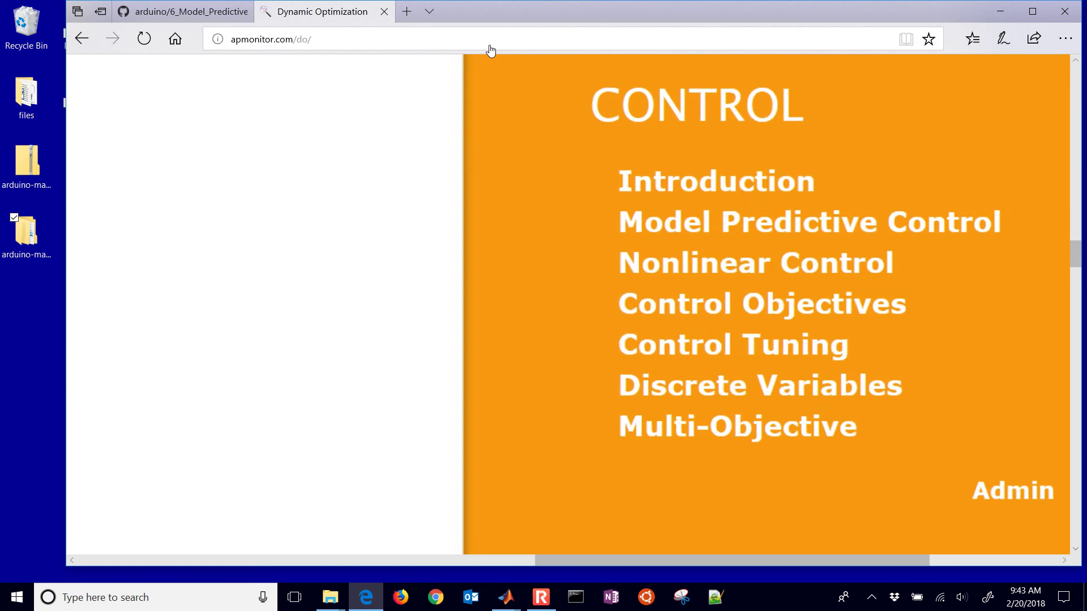
scroll(490, 50, "up", 1)
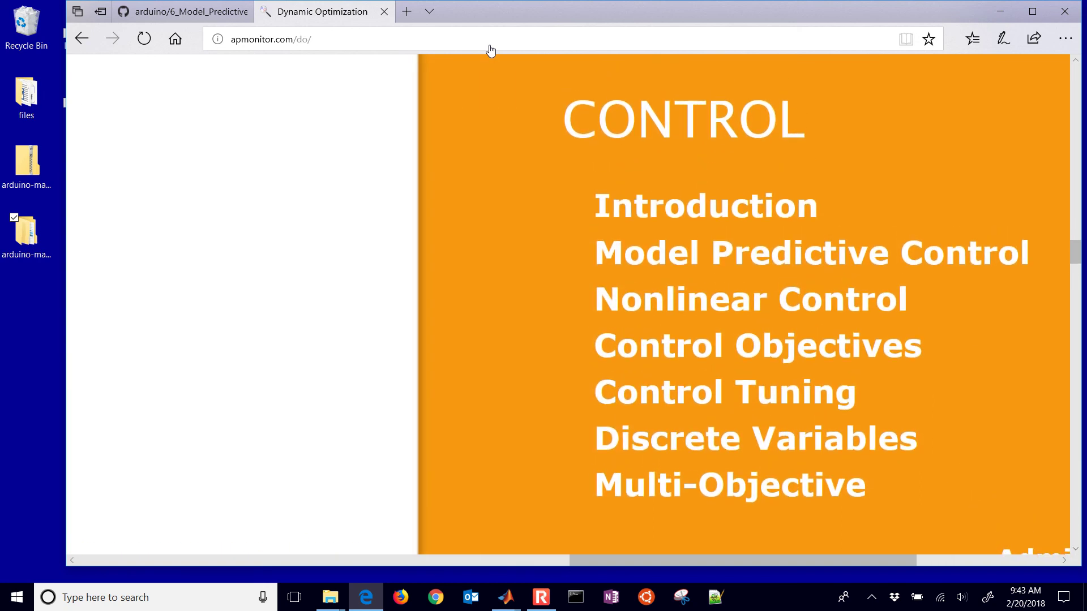
scroll(491, 50, "down", 3)
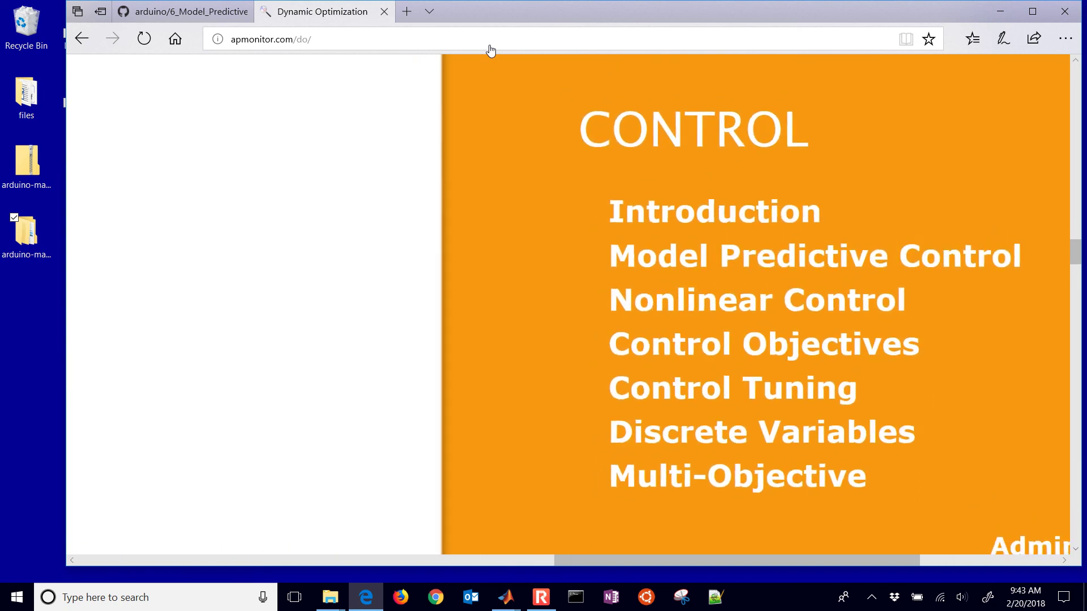
scroll(491, 50, "down", 2)
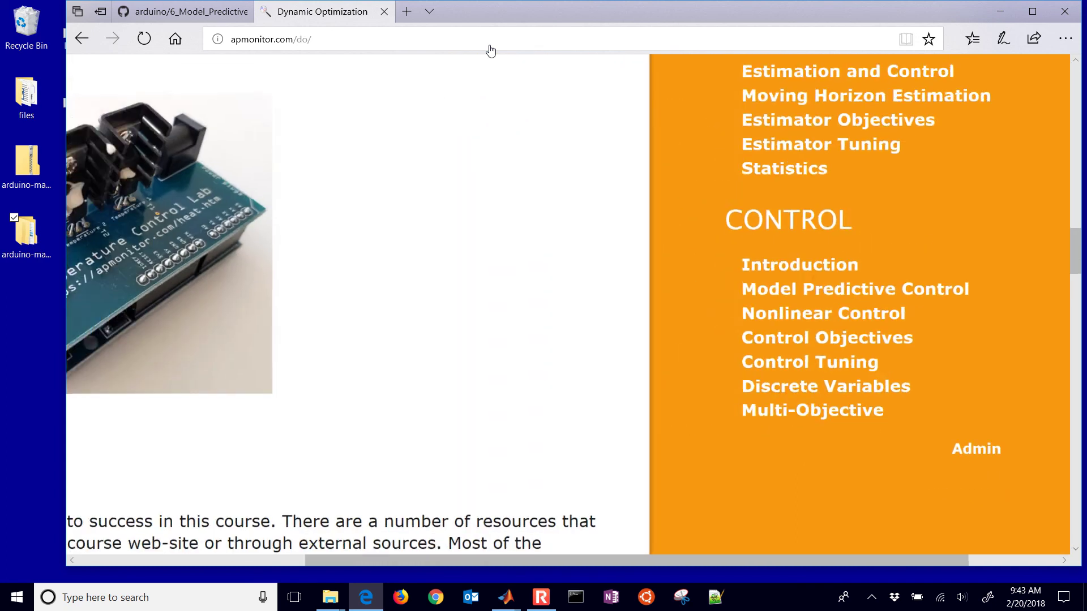
scroll(490, 50, "down", 3)
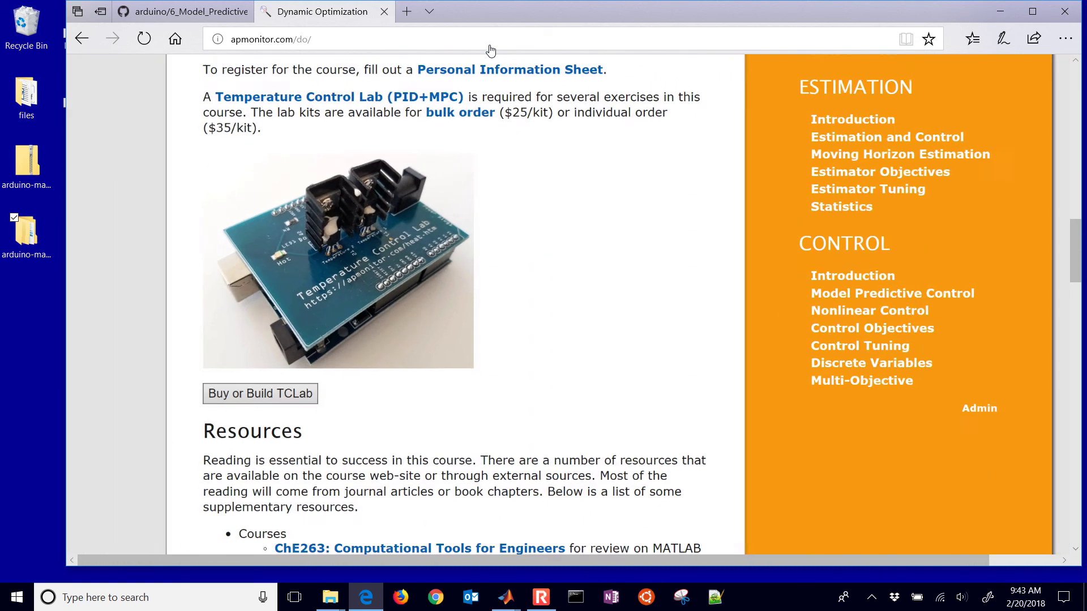
scroll(490, 49, "up", 6)
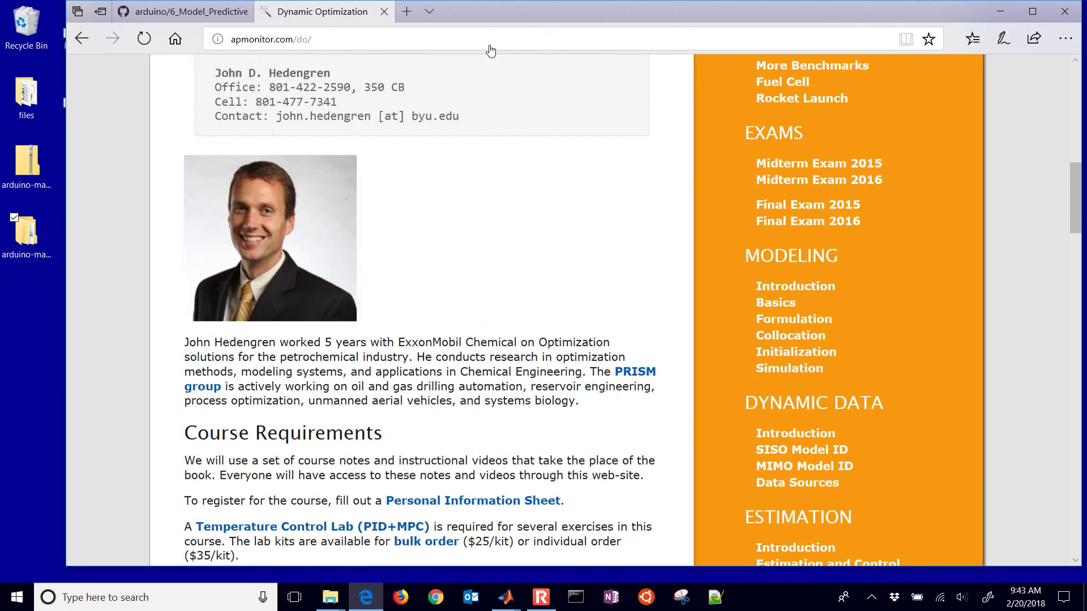
scroll(490, 50, "up", 1)
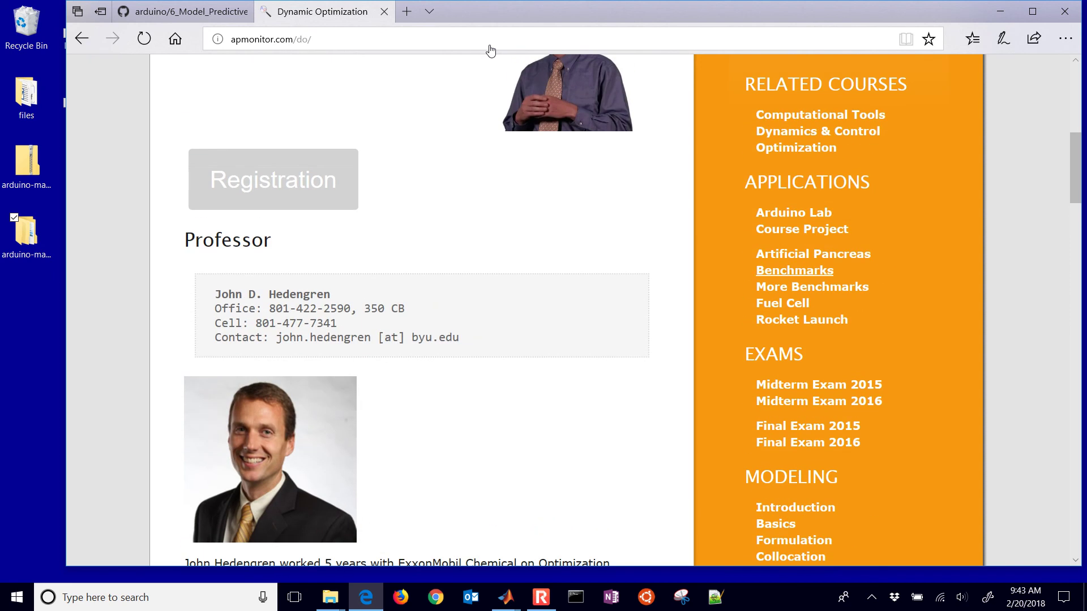
scroll(490, 50, "up", 4)
left_click(714, 230)
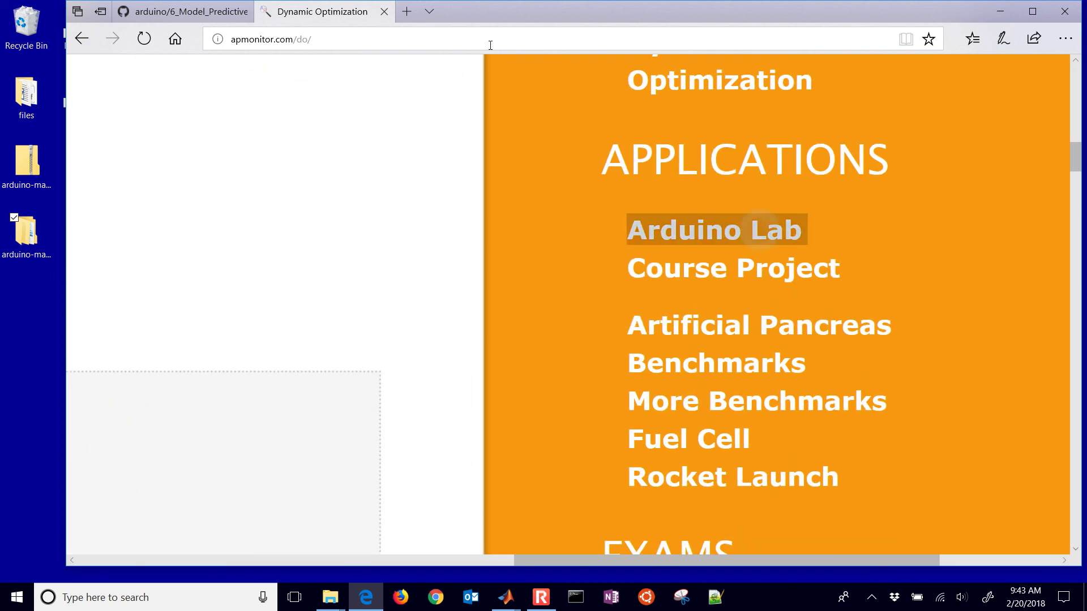
scroll(490, 50, "down", 15)
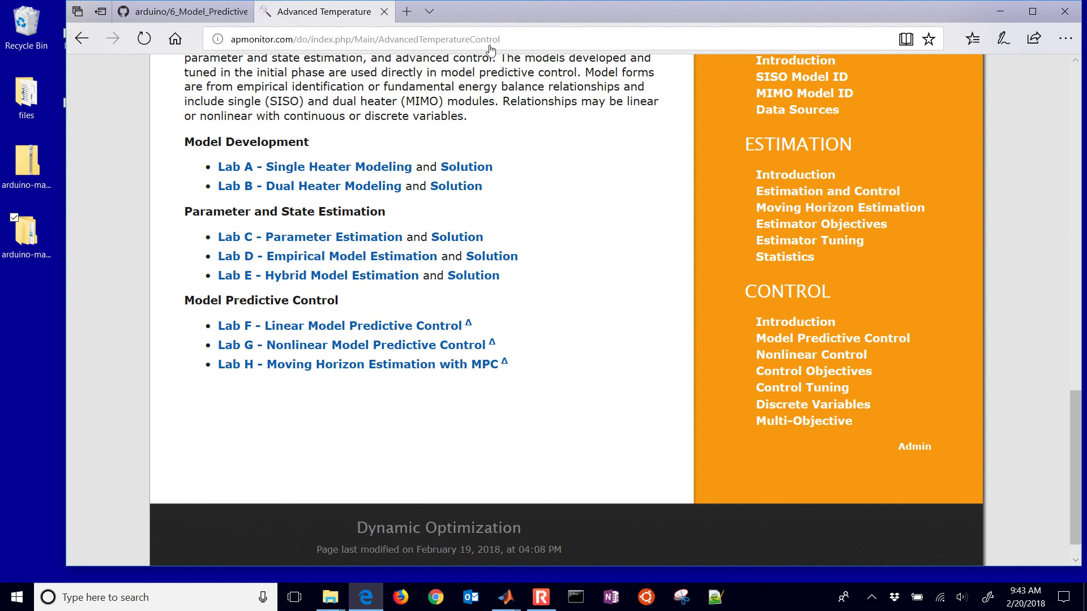
scroll(490, 50, "up", 3)
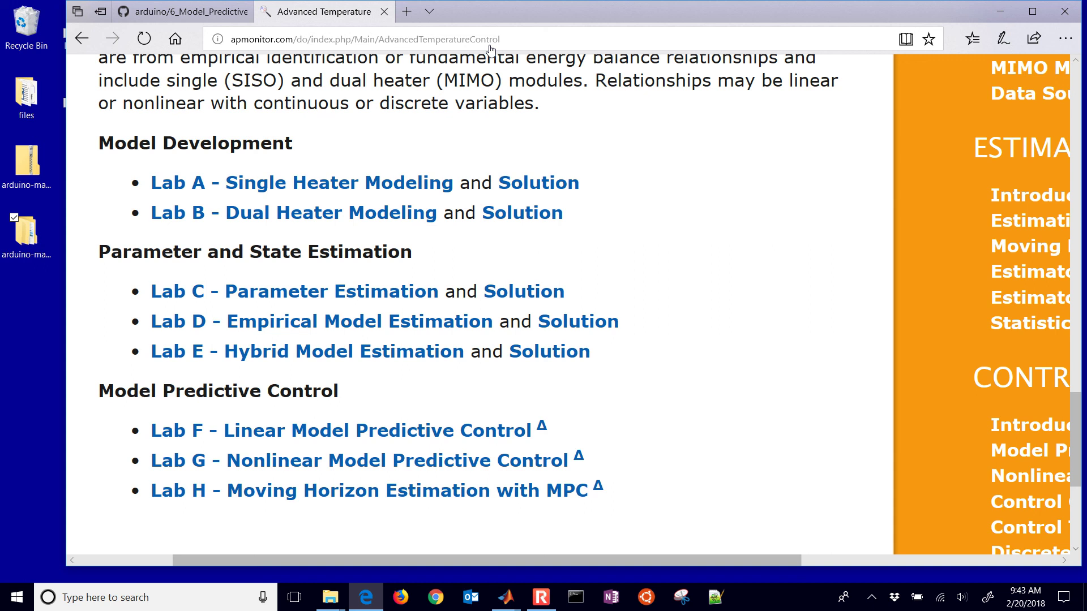
key("ctrl+plus")
key("ctrl+plus")
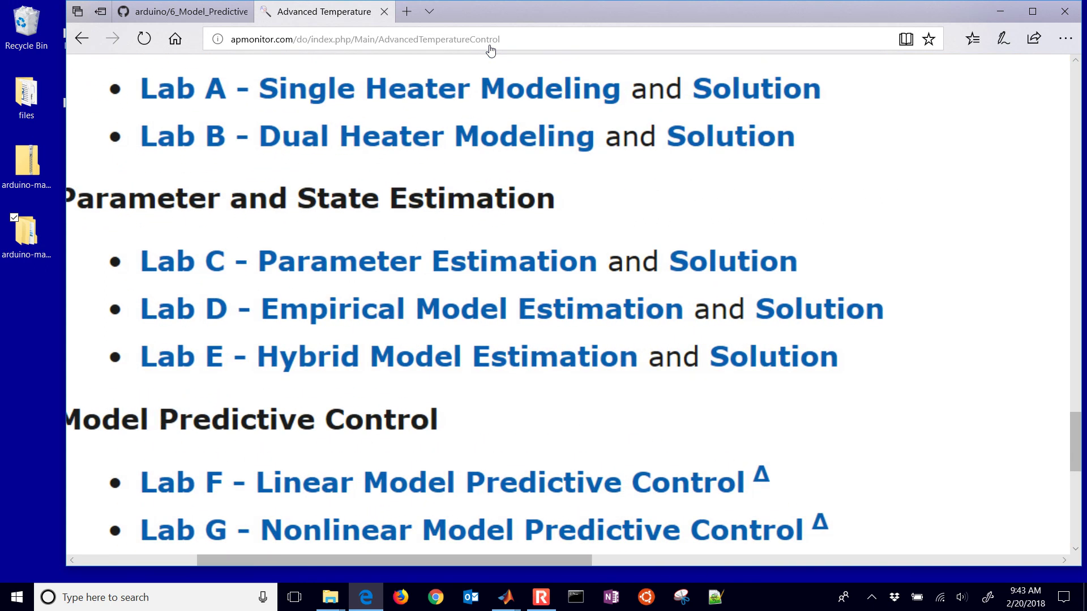
scroll(490, 51, "down", 1)
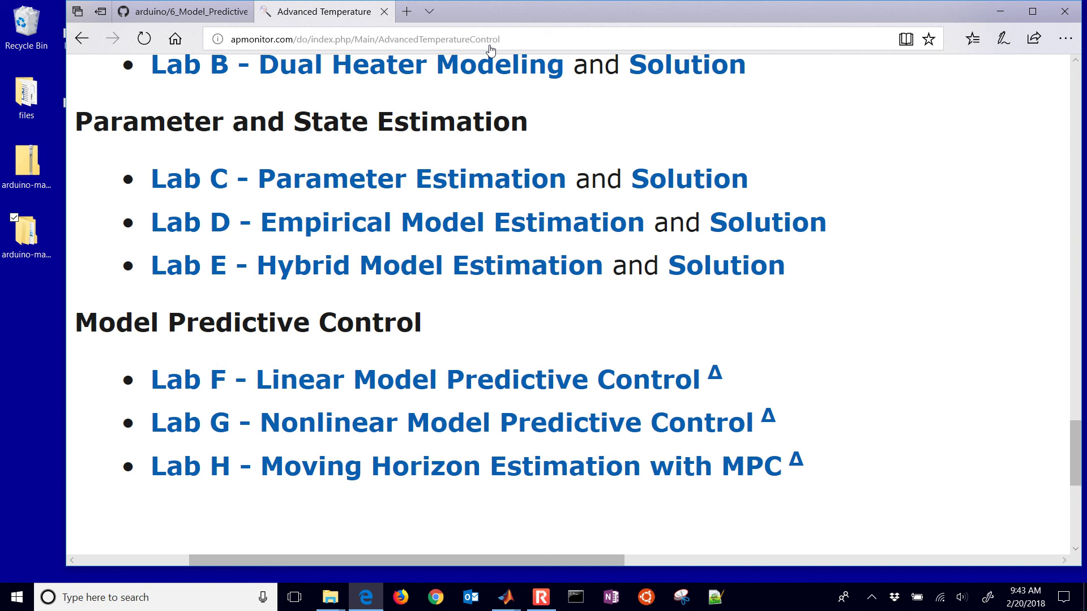
key("ctrl+minus")
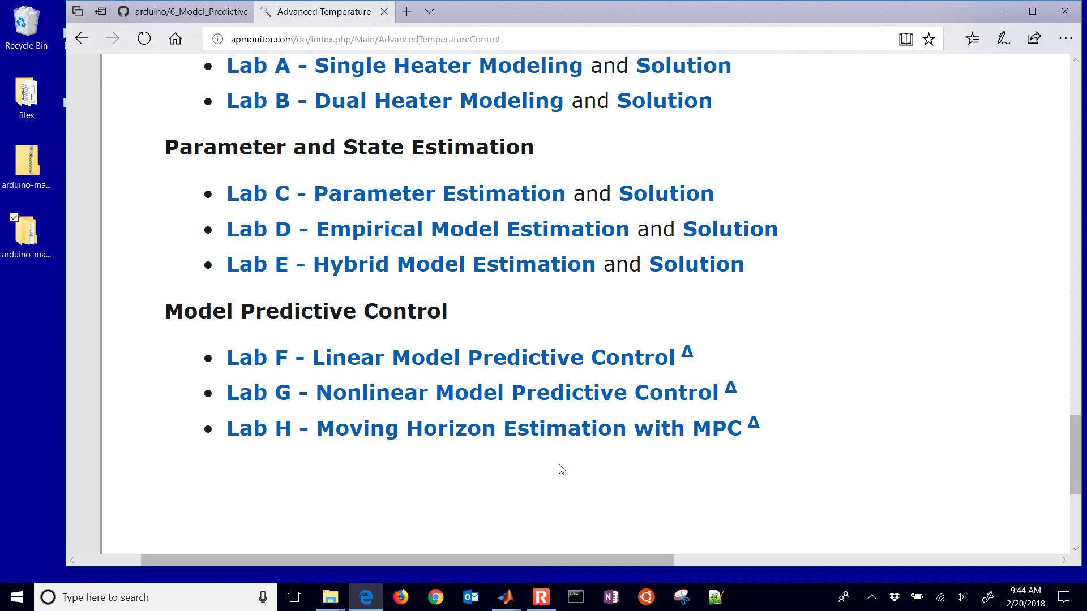
Step: Bring Simulink's Temperature scope window to the front from the MATLAB taskbar preview
mouse_move(520, 596)
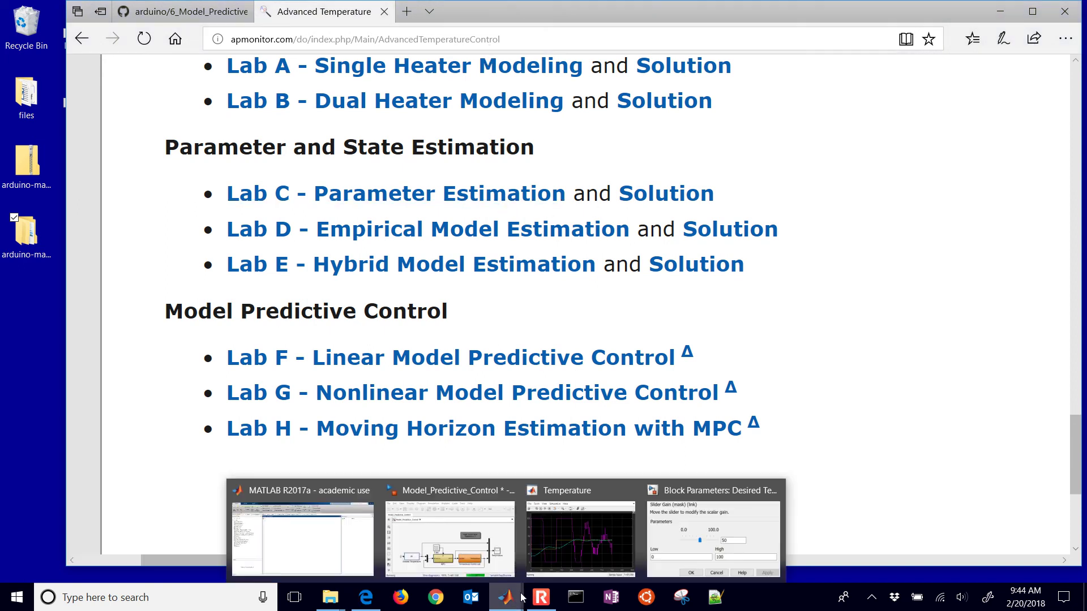
left_click(568, 561)
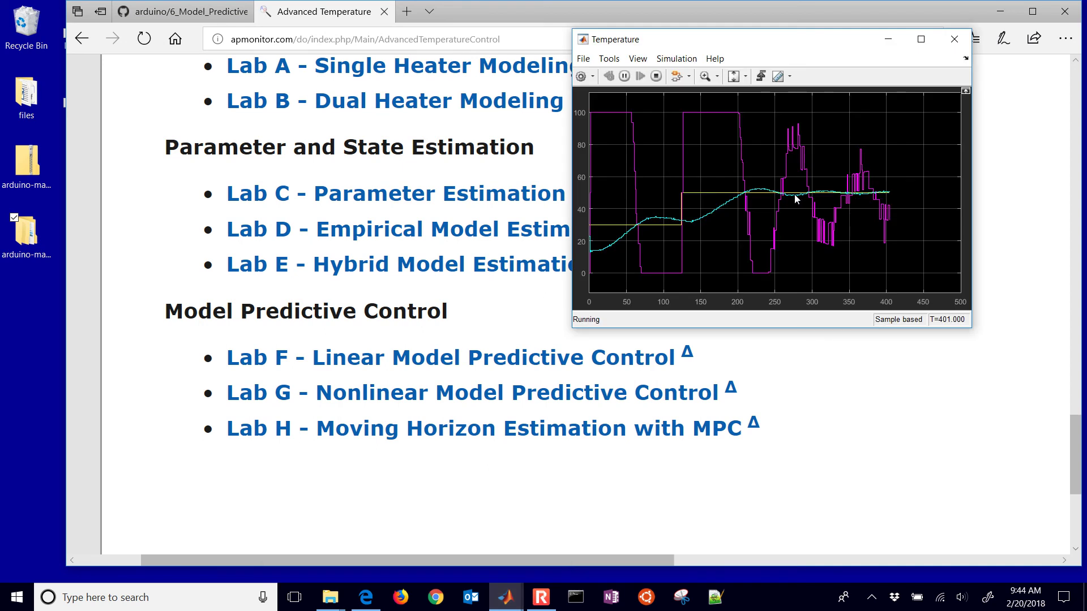